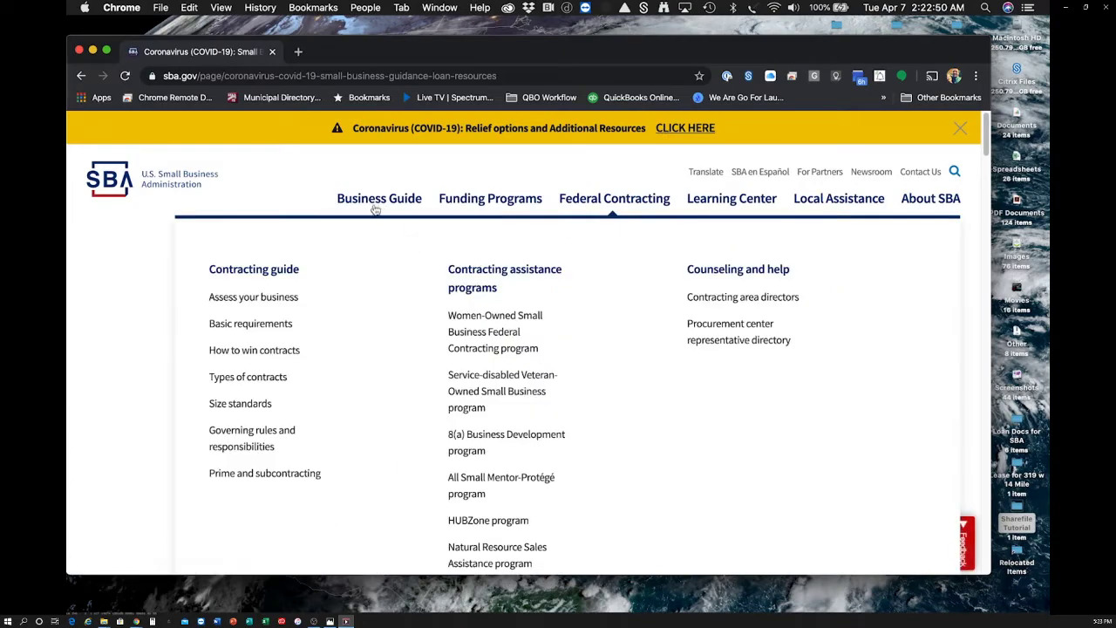
pyautogui.scroll(-4, 332, 194)
pyautogui.scroll(-6, 332, 194)
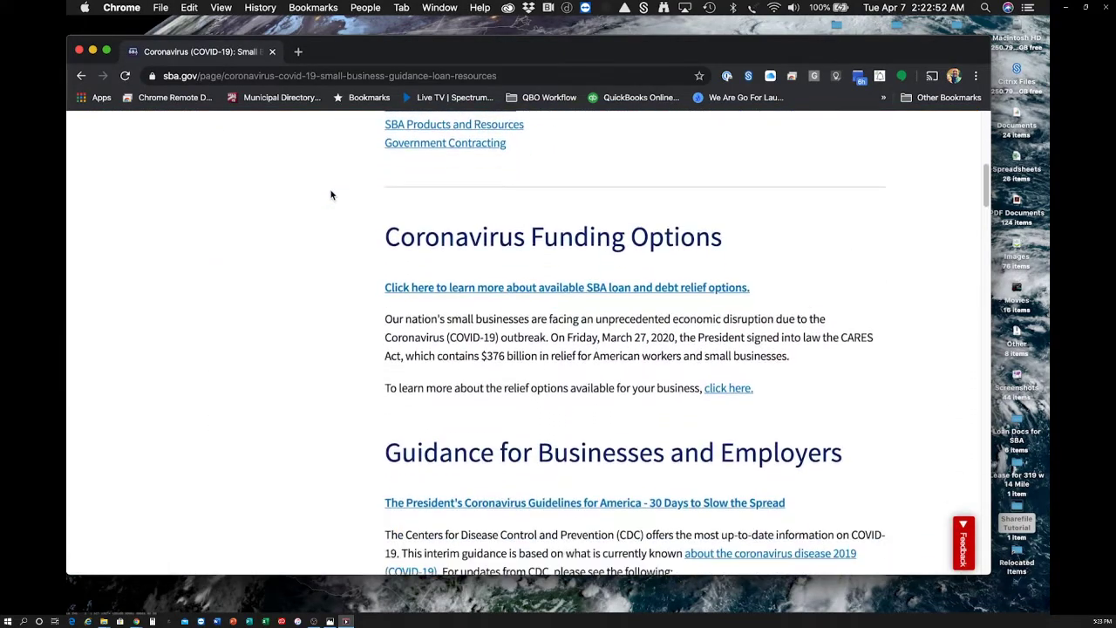
pyautogui.scroll(-7, 332, 195)
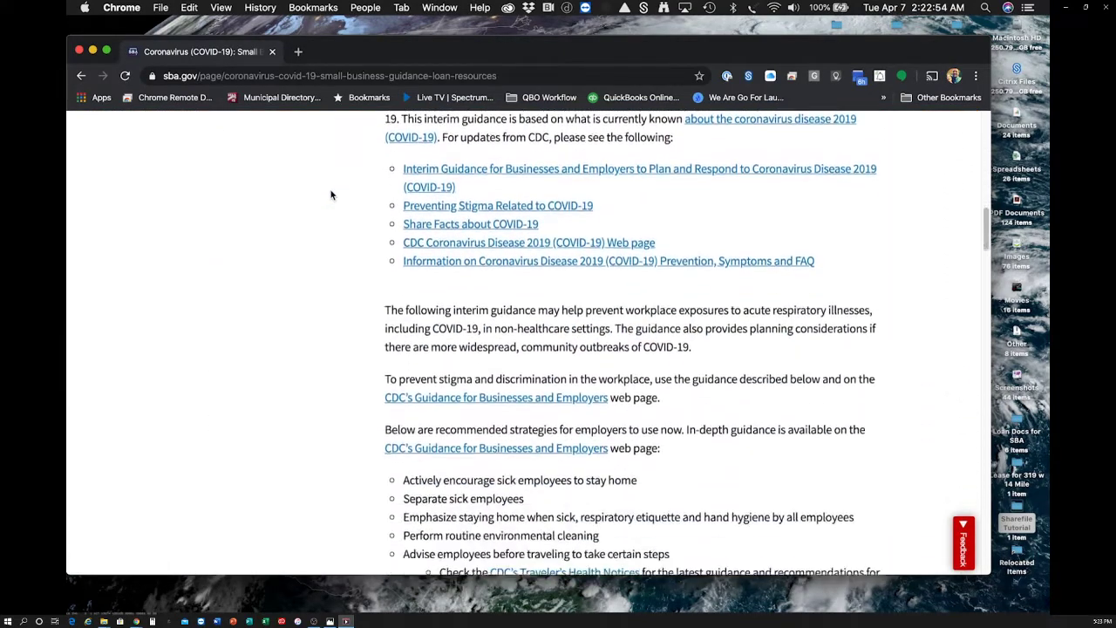
pyautogui.scroll(-8, 331, 194)
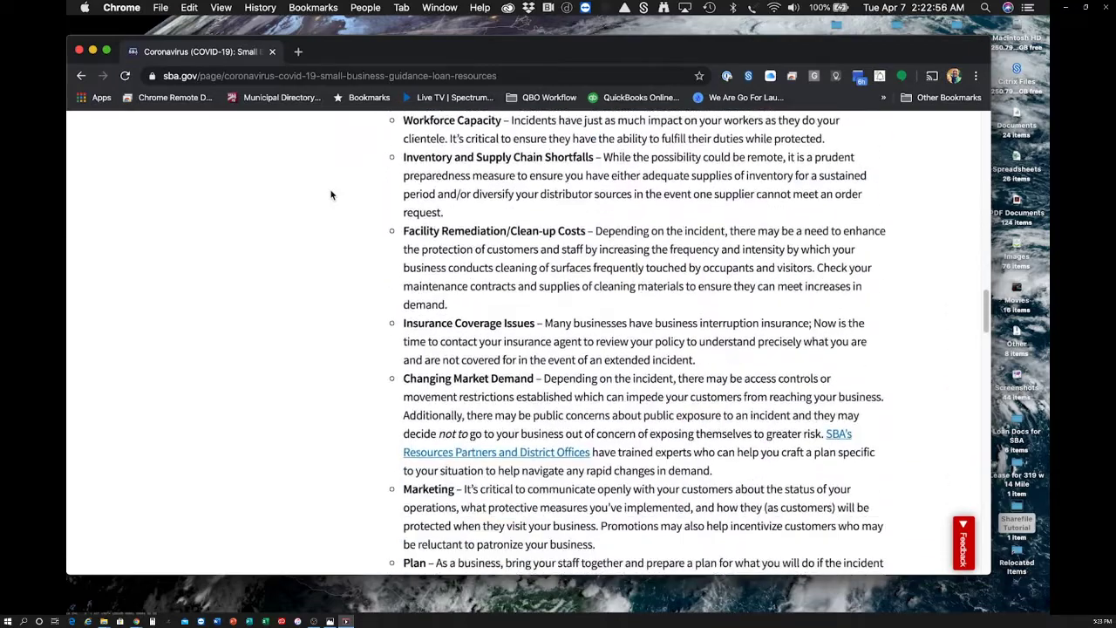
pyautogui.scroll(-3, 332, 195)
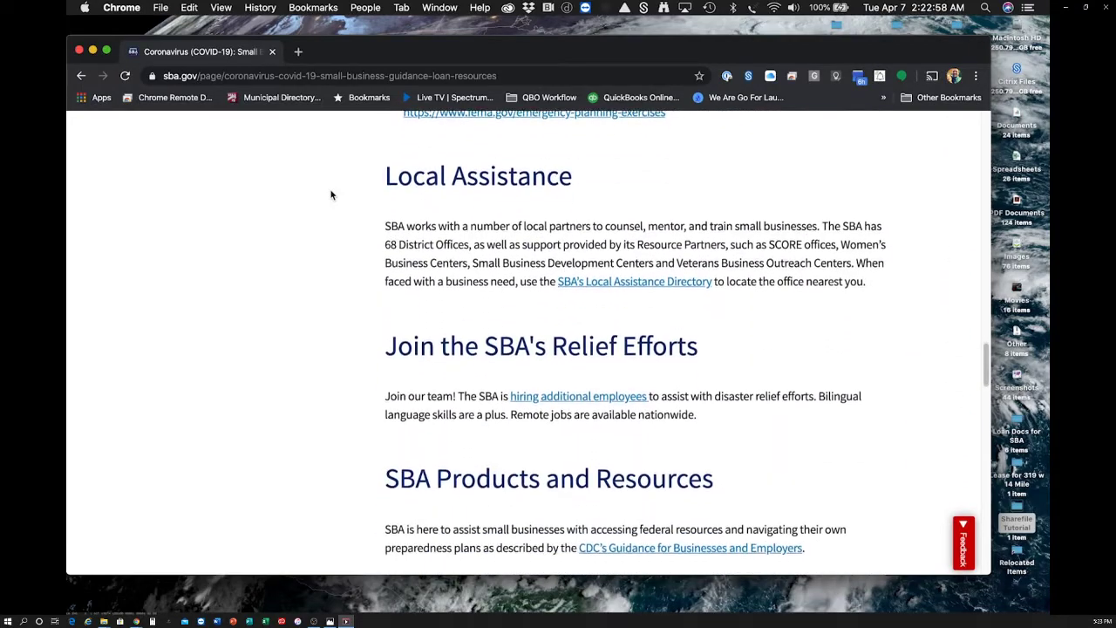
pyautogui.scroll(-9, 332, 195)
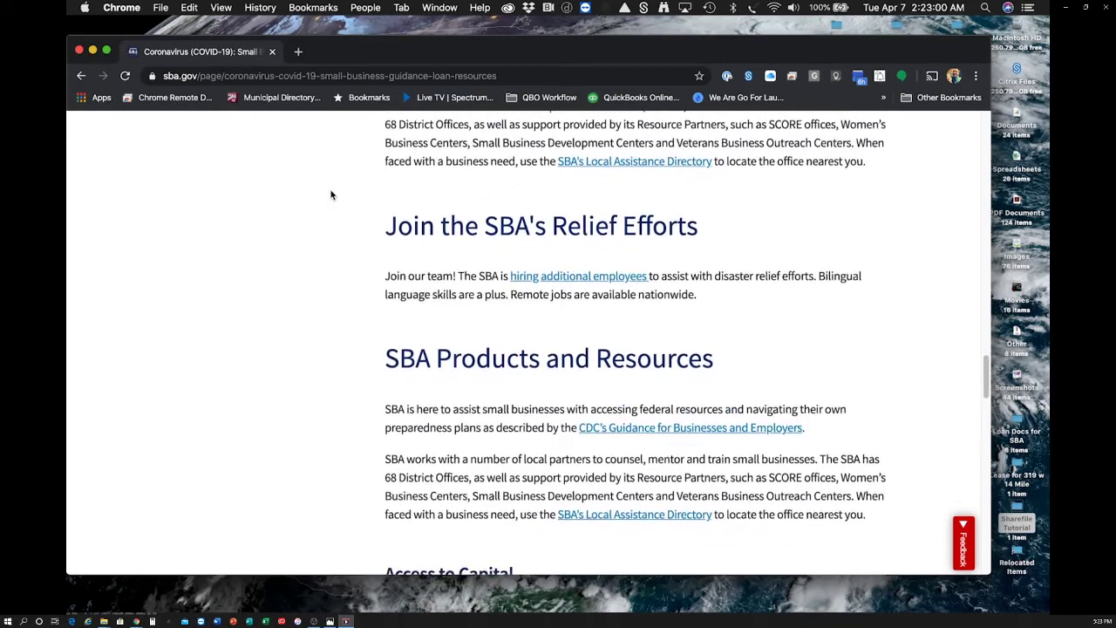
pyautogui.scroll(-20, 332, 194)
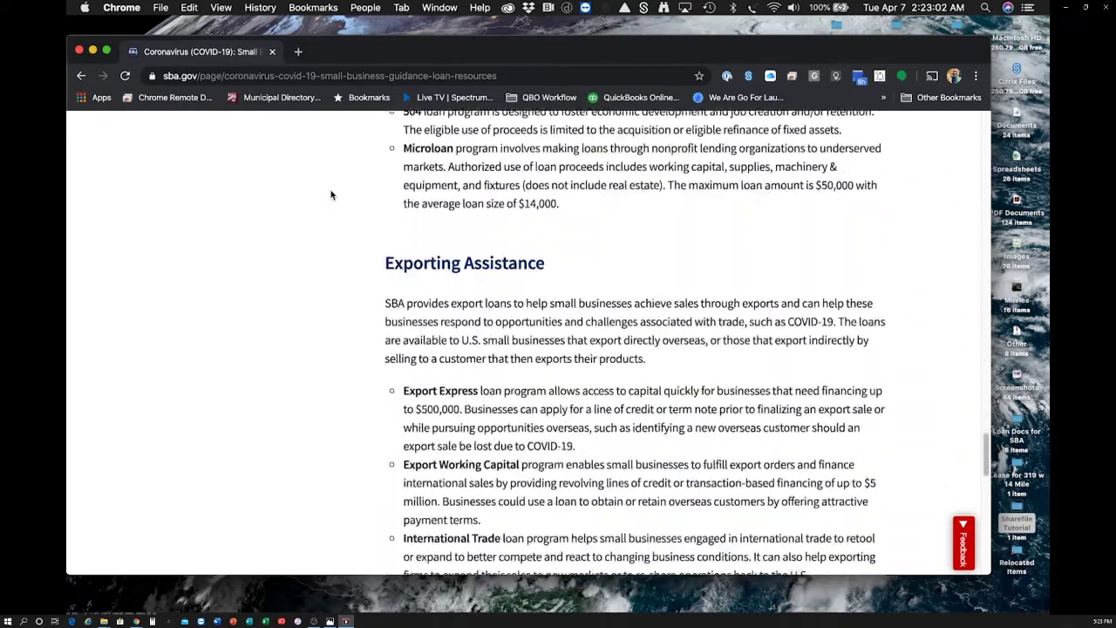
pyautogui.scroll(-3, 331, 194)
pyautogui.scroll(20, 332, 195)
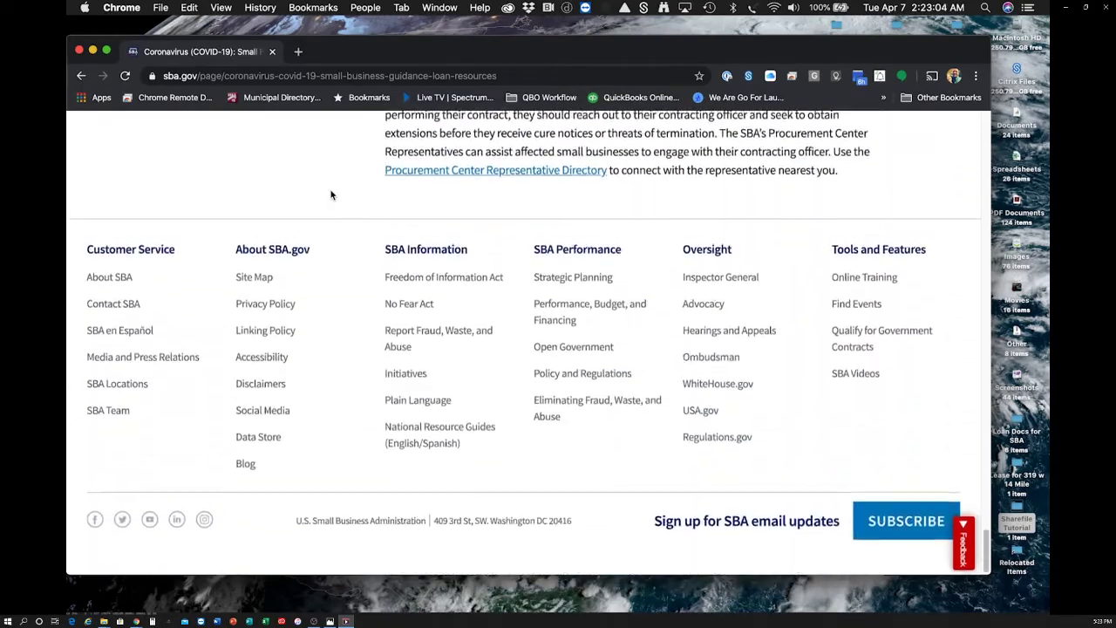
pyautogui.scroll(20, 332, 194)
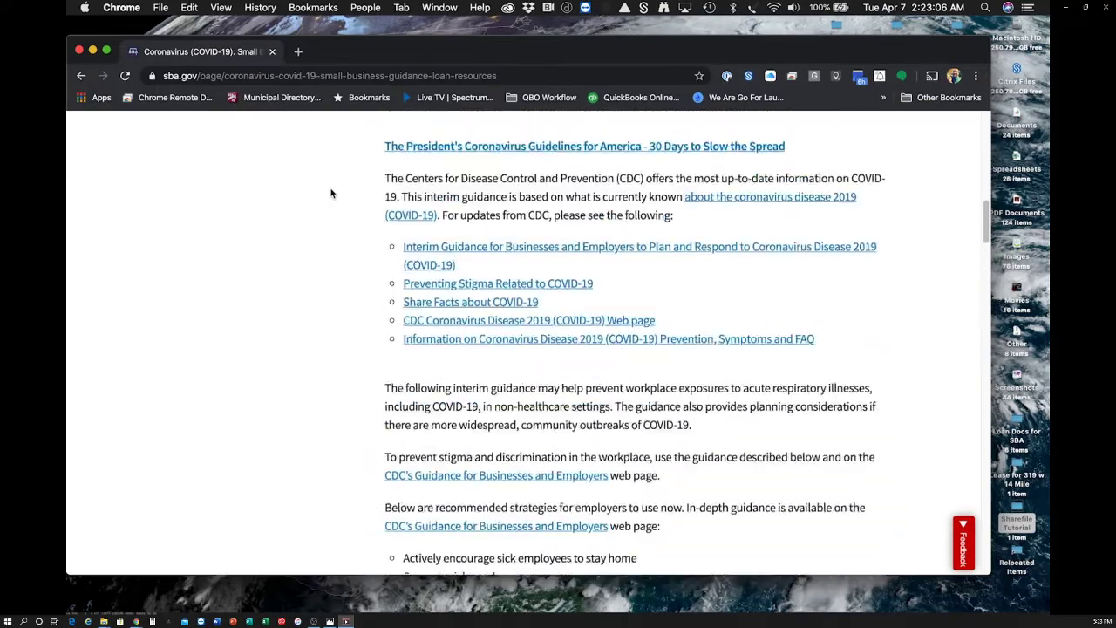
pyautogui.scroll(5, 331, 194)
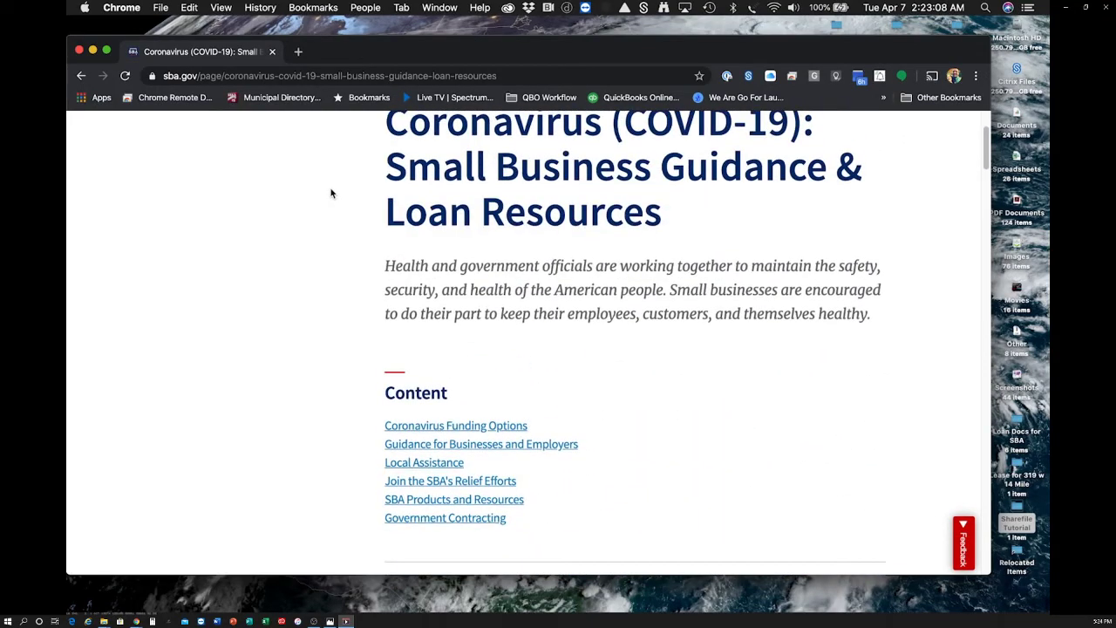
pyautogui.scroll(-3, 294, 219)
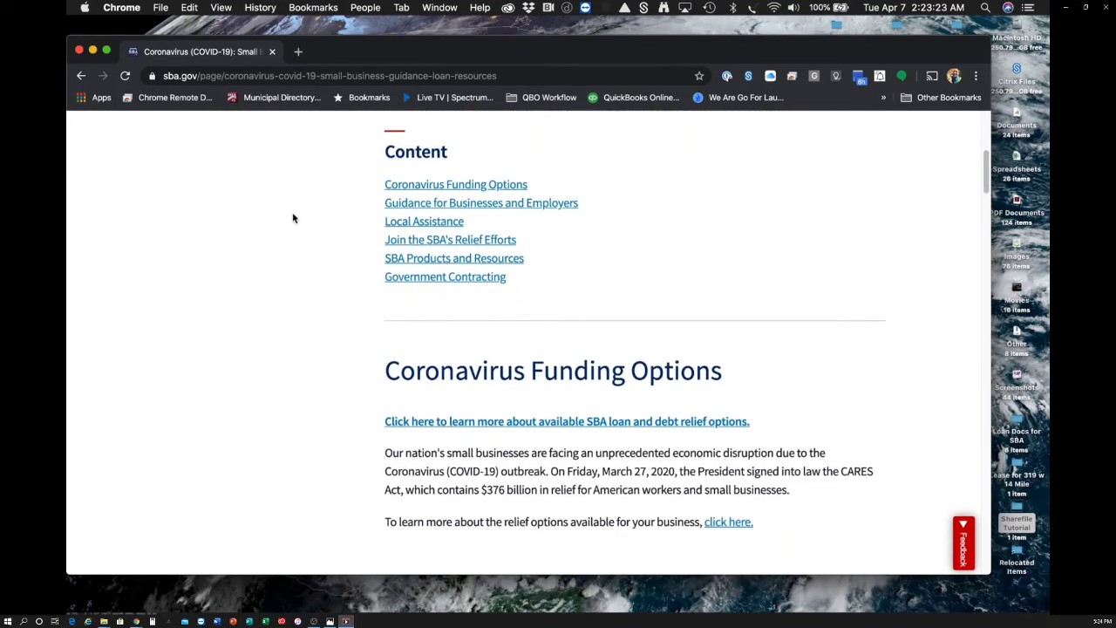
pyautogui.scroll(-1, 294, 219)
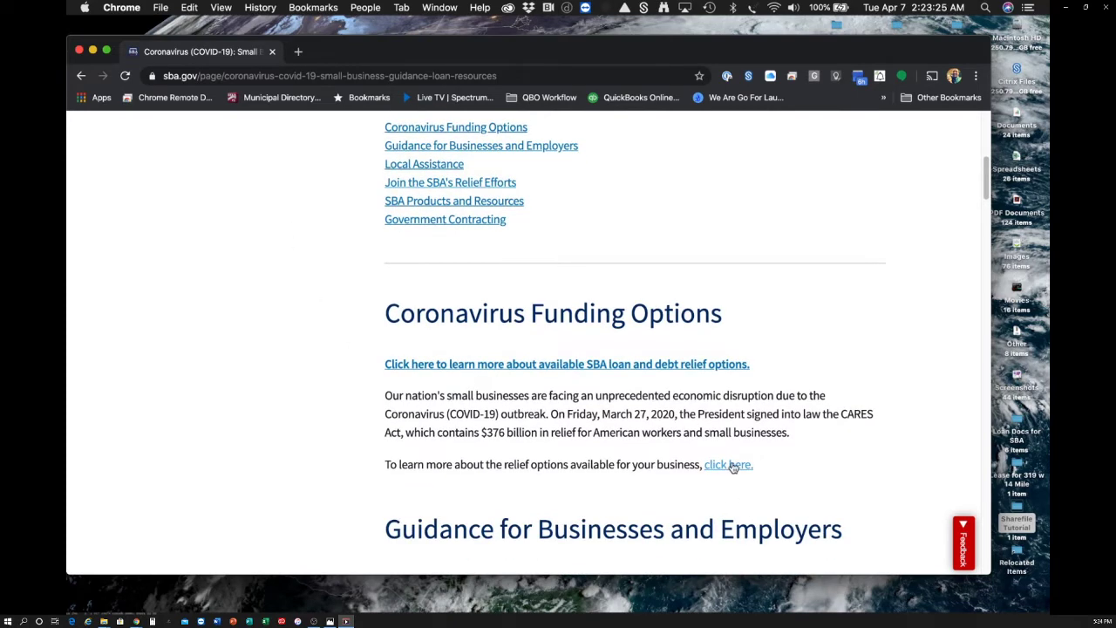
# - Go from the coronavirus funding options to the EIDL Loan Advance page and scroll to its eligibility details
pyautogui.click(732, 466)
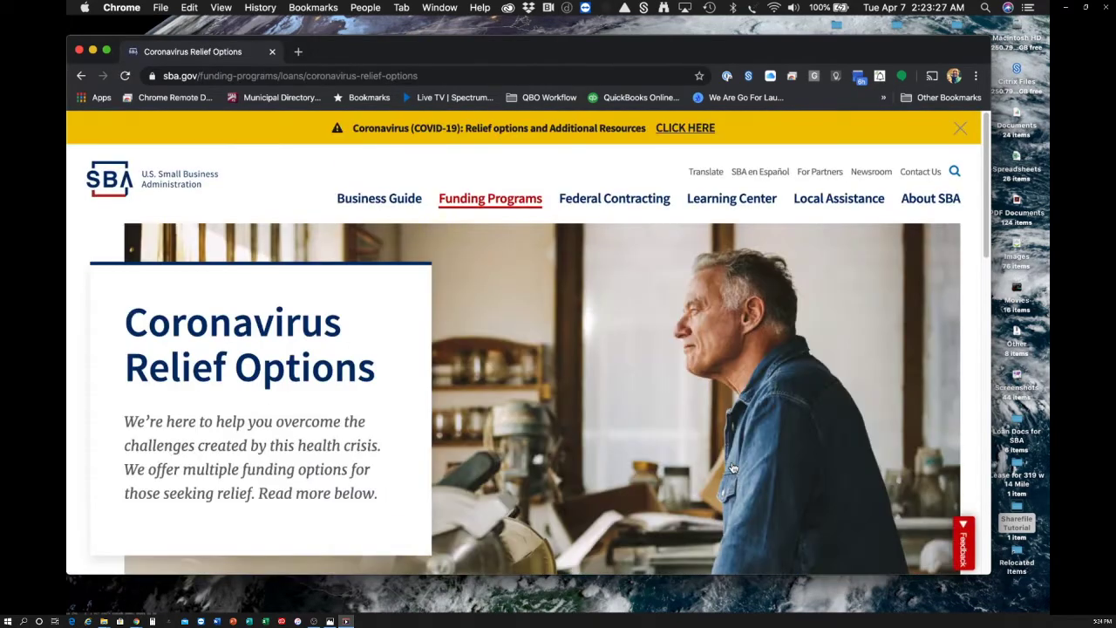
pyautogui.scroll(-5, 714, 384)
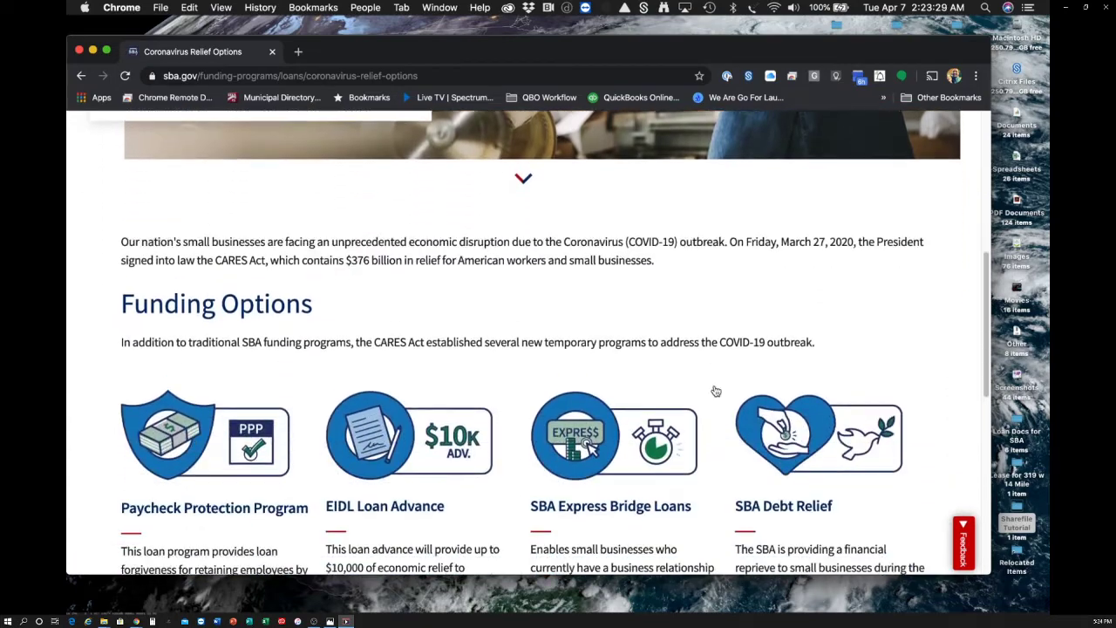
pyautogui.scroll(-2, 715, 390)
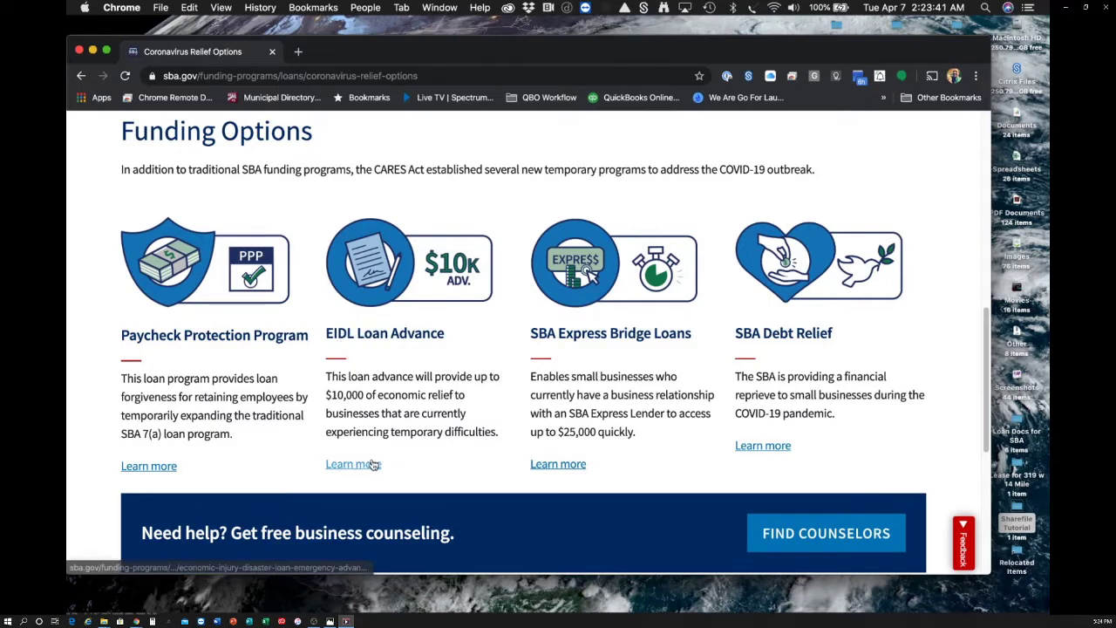
pyautogui.click(366, 464)
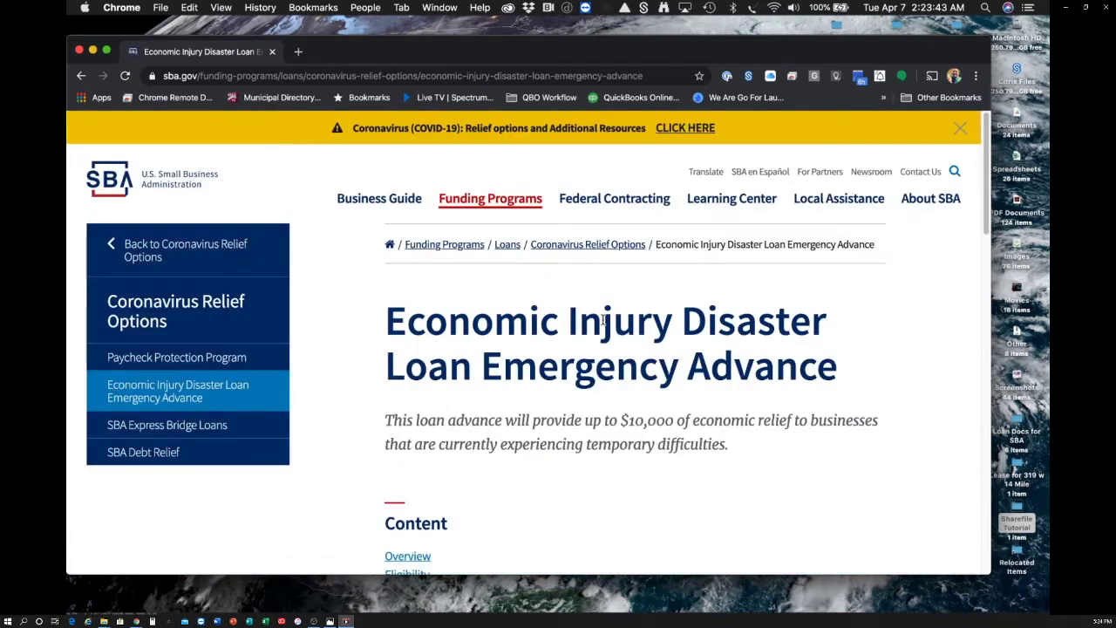
pyautogui.scroll(-5, 605, 318)
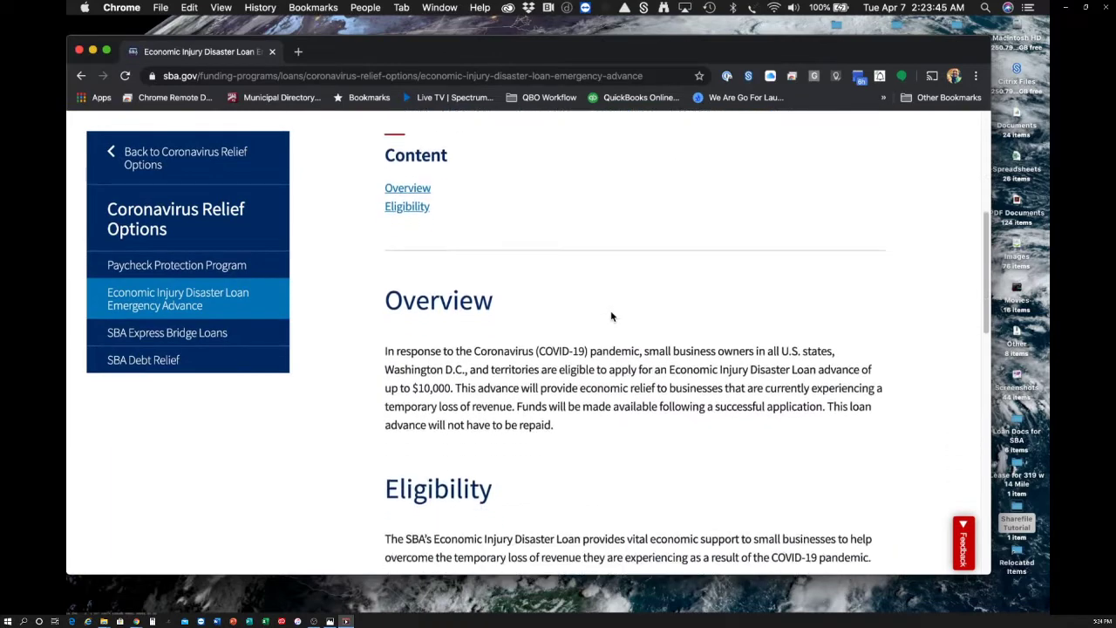
pyautogui.scroll(-5, 611, 317)
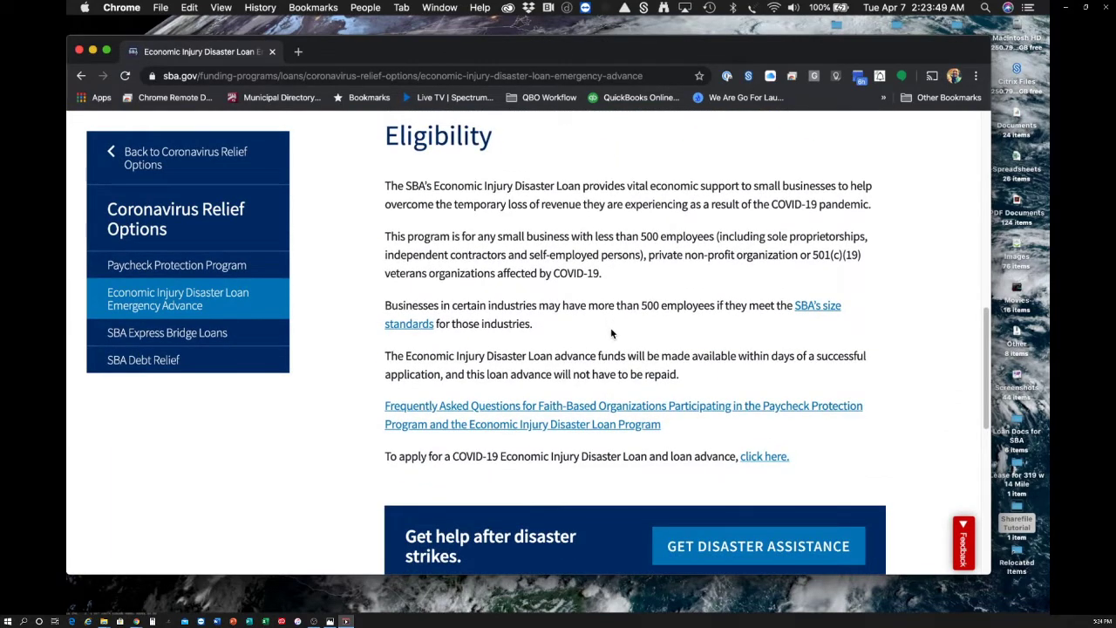
# - Start the COVID-19 EIDL application as a business with not more than 500 employees
pyautogui.click(754, 460)
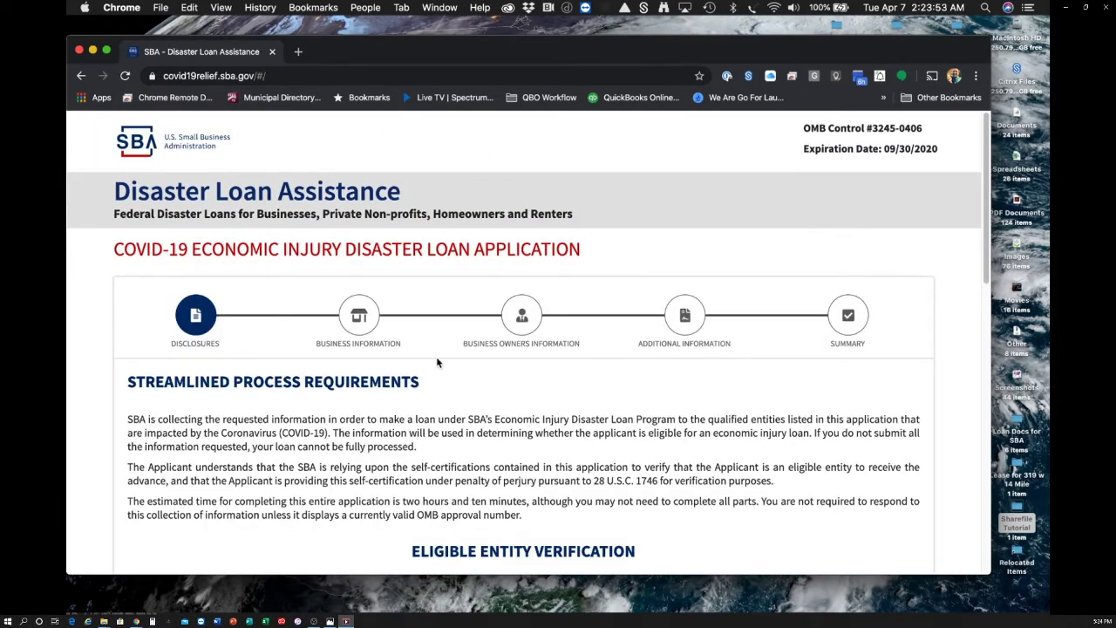
pyautogui.scroll(-5, 436, 357)
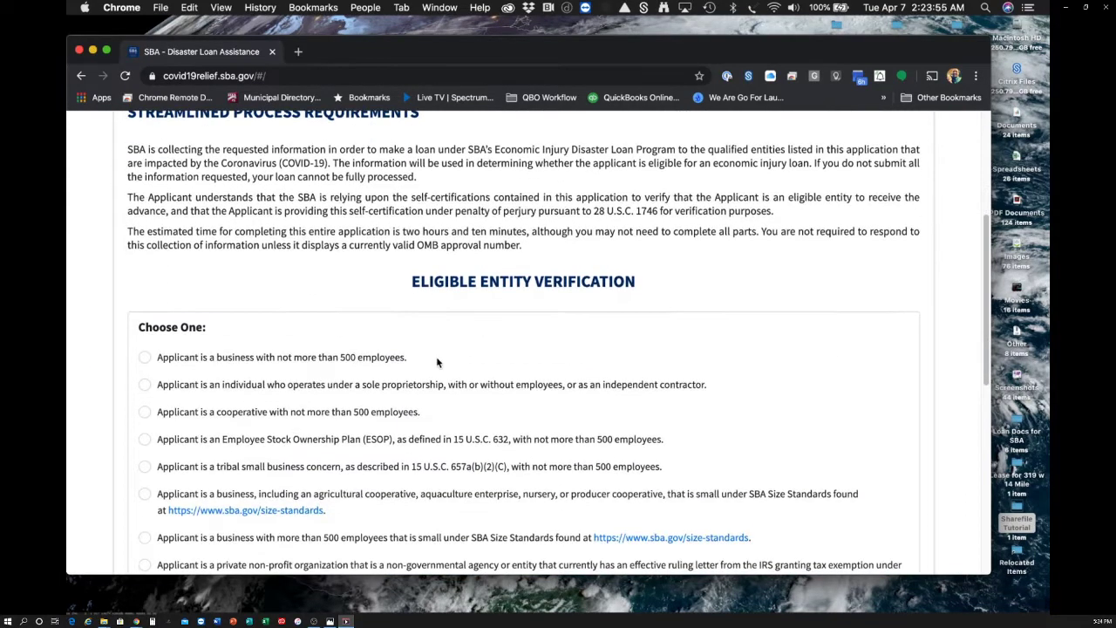
pyautogui.scroll(-2, 305, 316)
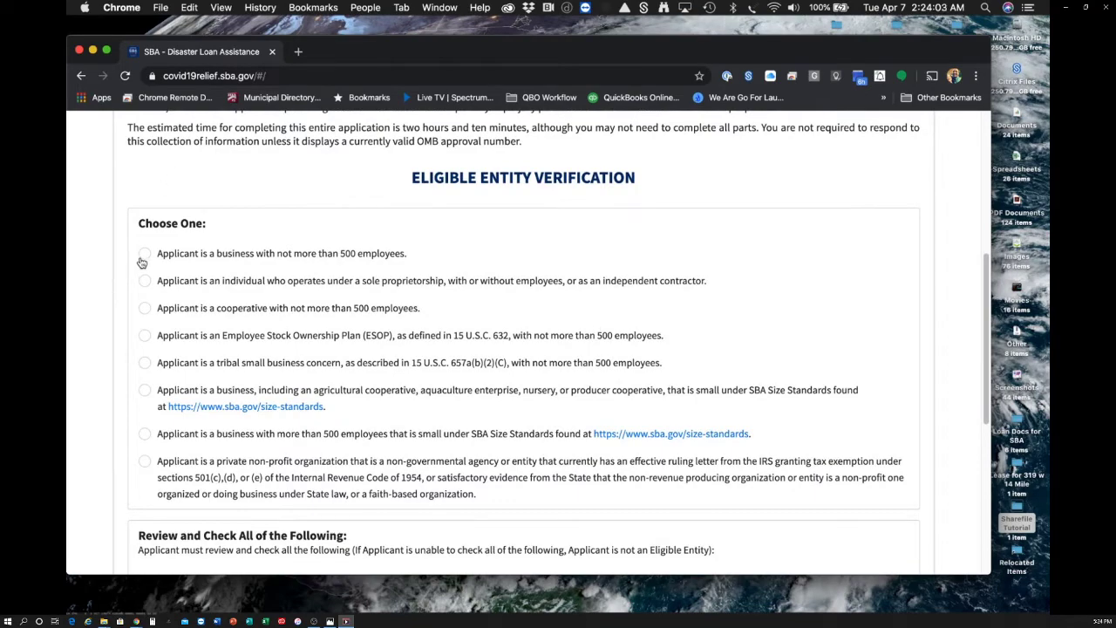
pyautogui.click(143, 258)
# - Check all seven eligibility statements, from no illegal activity to not a government entity
pyautogui.scroll(-3, 401, 248)
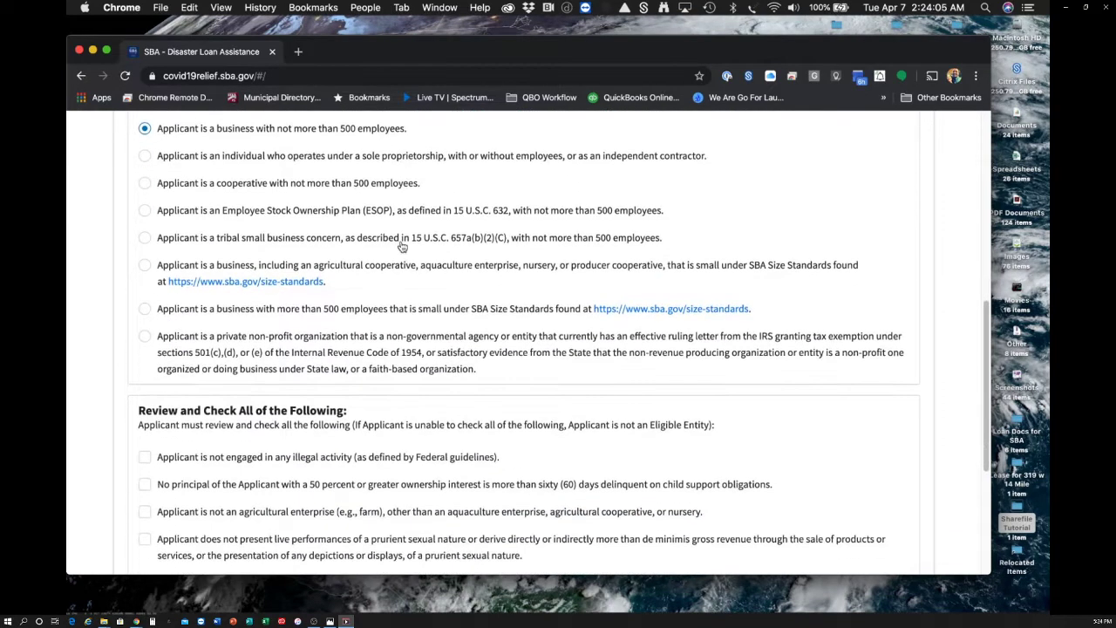
pyautogui.scroll(-1, 402, 248)
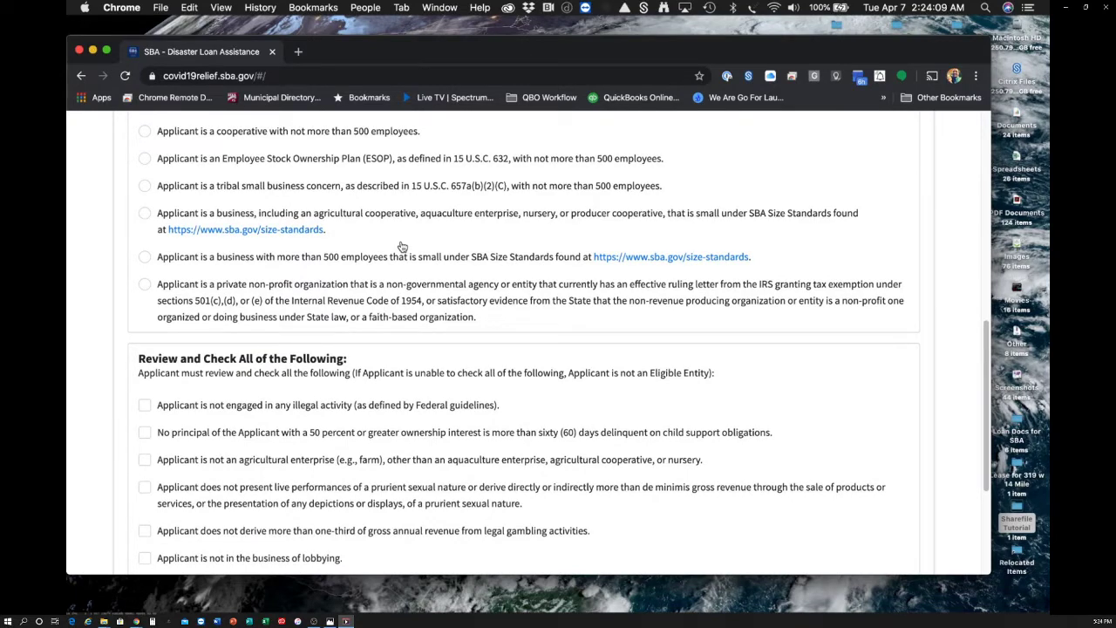
pyautogui.scroll(-3, 384, 377)
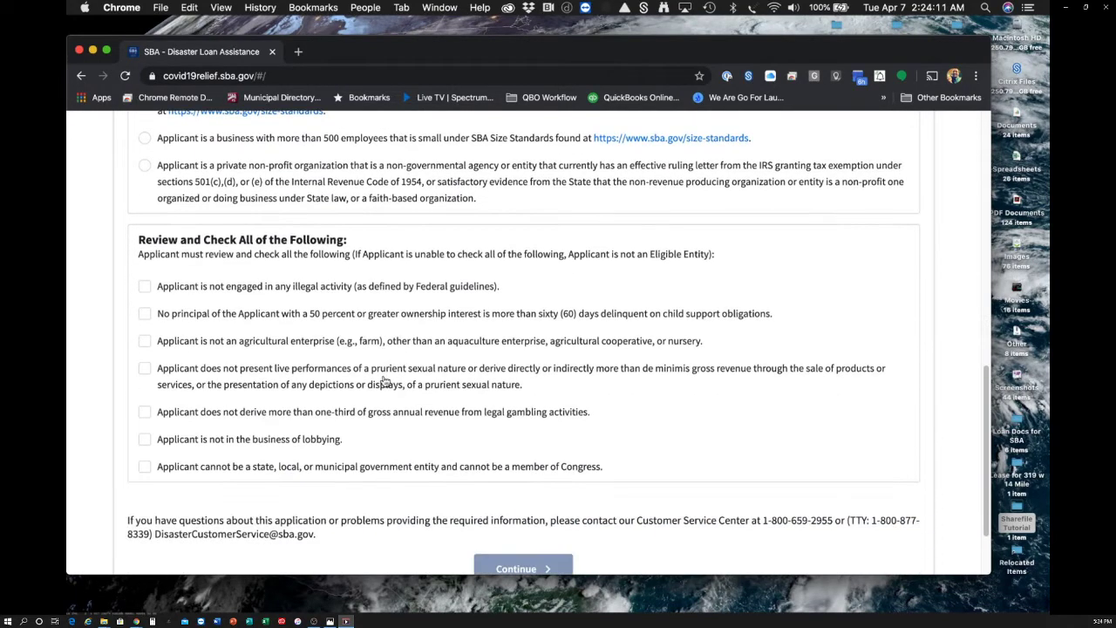
pyautogui.click(147, 288)
pyautogui.click(145, 314)
pyautogui.click(146, 340)
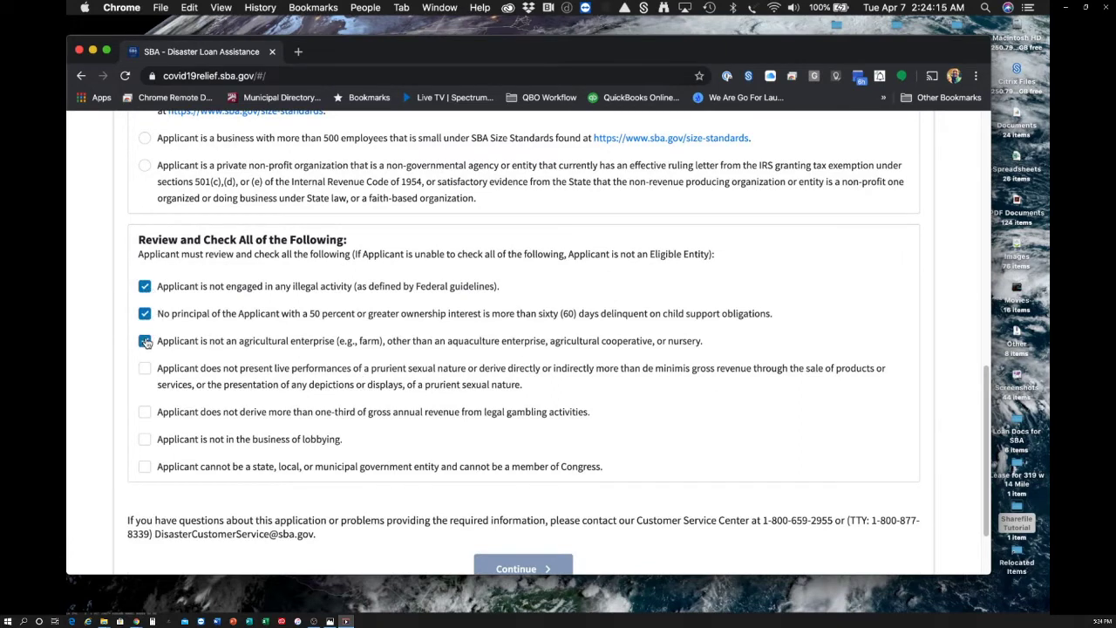
pyautogui.click(145, 368)
pyautogui.click(144, 411)
pyautogui.click(145, 441)
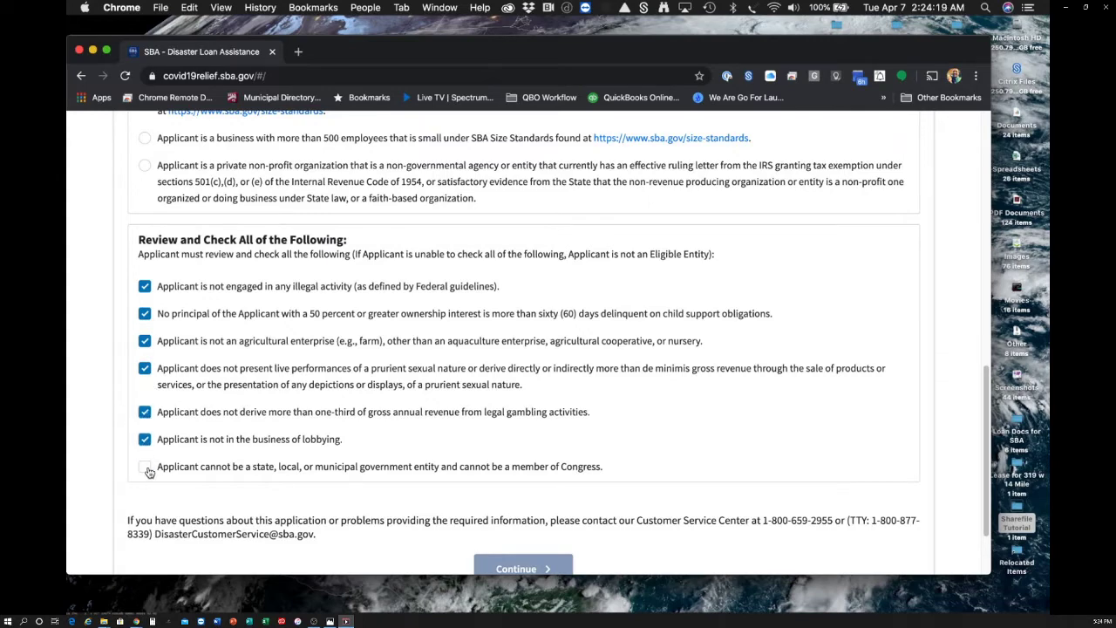
pyautogui.click(145, 467)
pyautogui.scroll(-2, 503, 427)
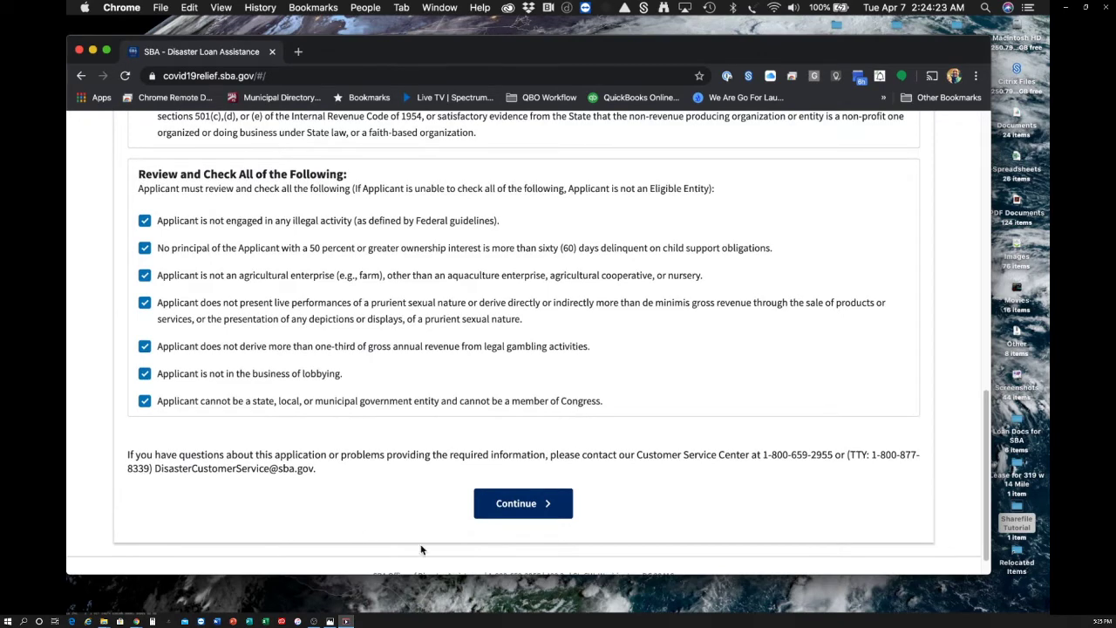
# - On the Business Information step, enter the business legal name and the EIN
pyautogui.click(543, 503)
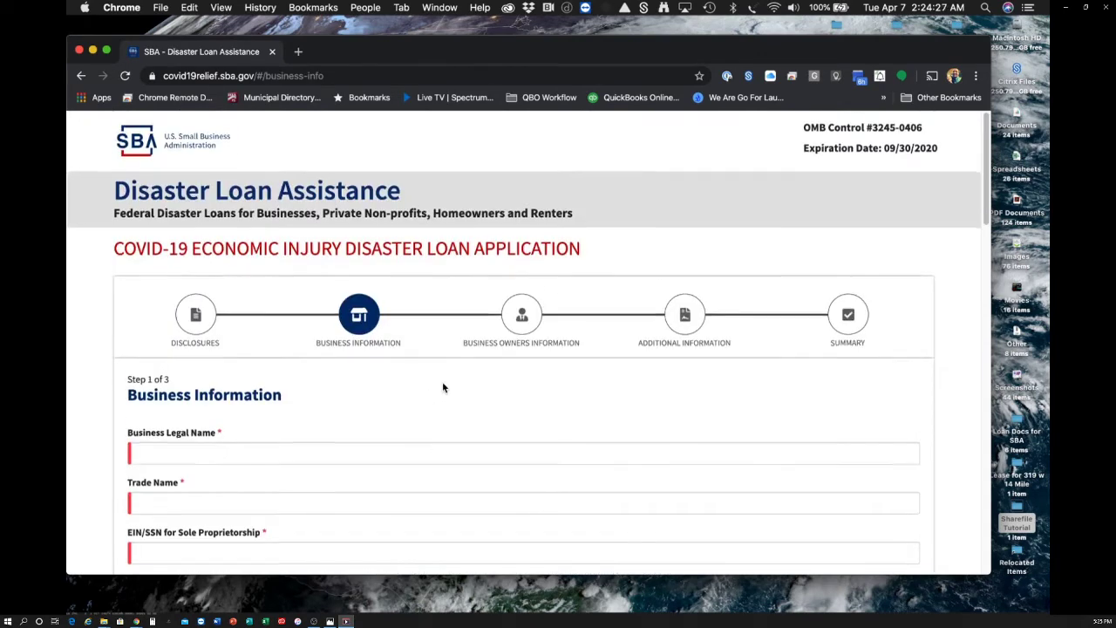
pyautogui.scroll(-1, 442, 388)
pyautogui.click(402, 397)
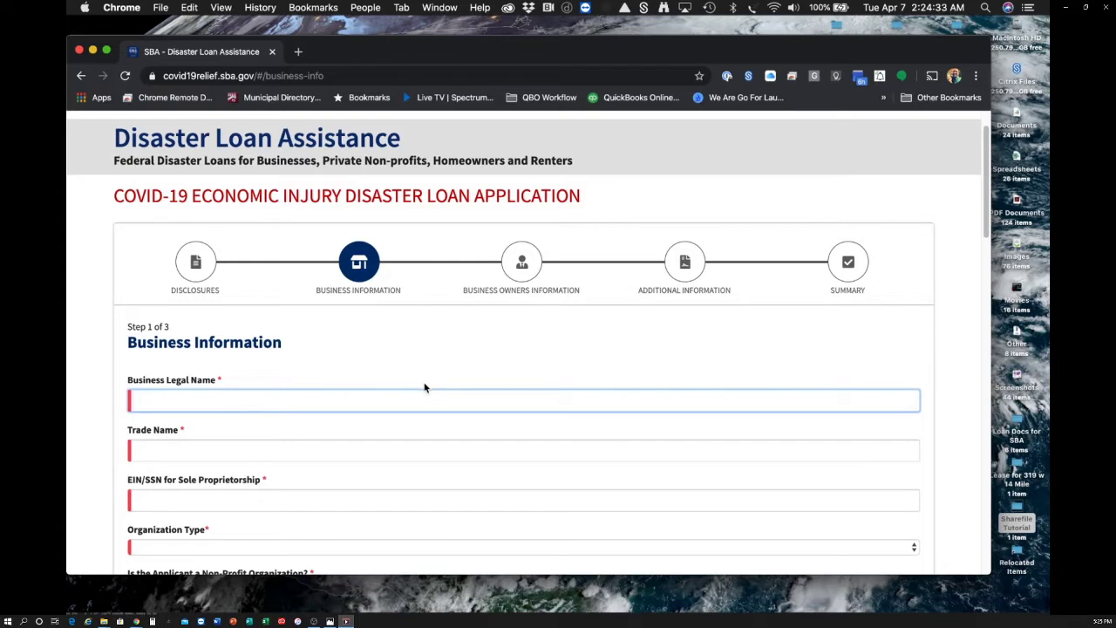
pyautogui.write('Jimmy the Jew Inc')
pyautogui.press('Tab')
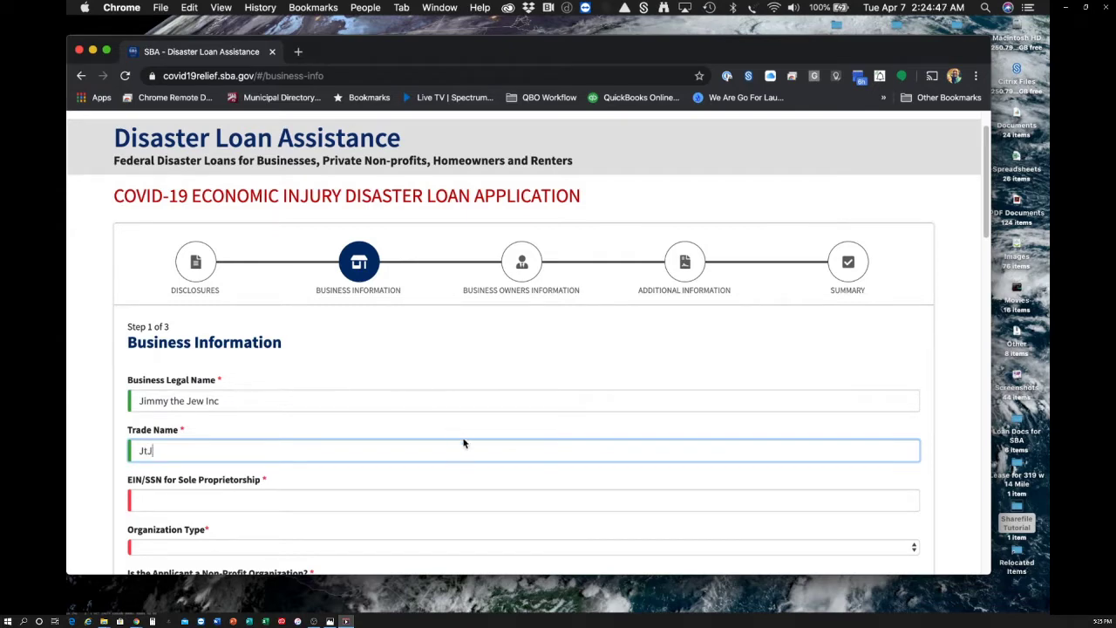
pyautogui.click(376, 497)
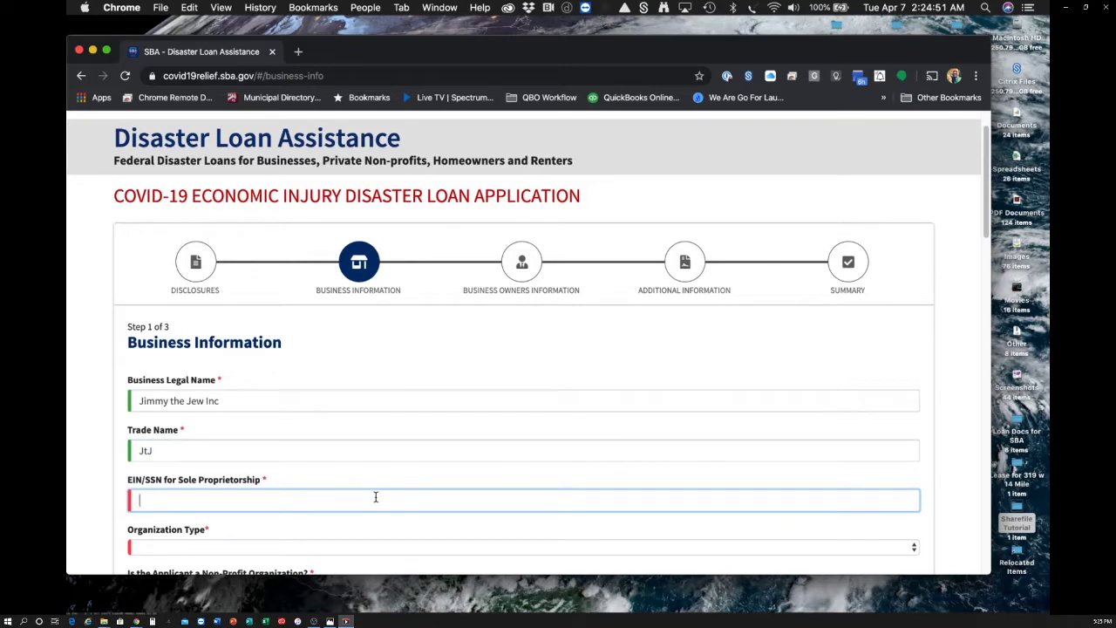
pyautogui.write('38')
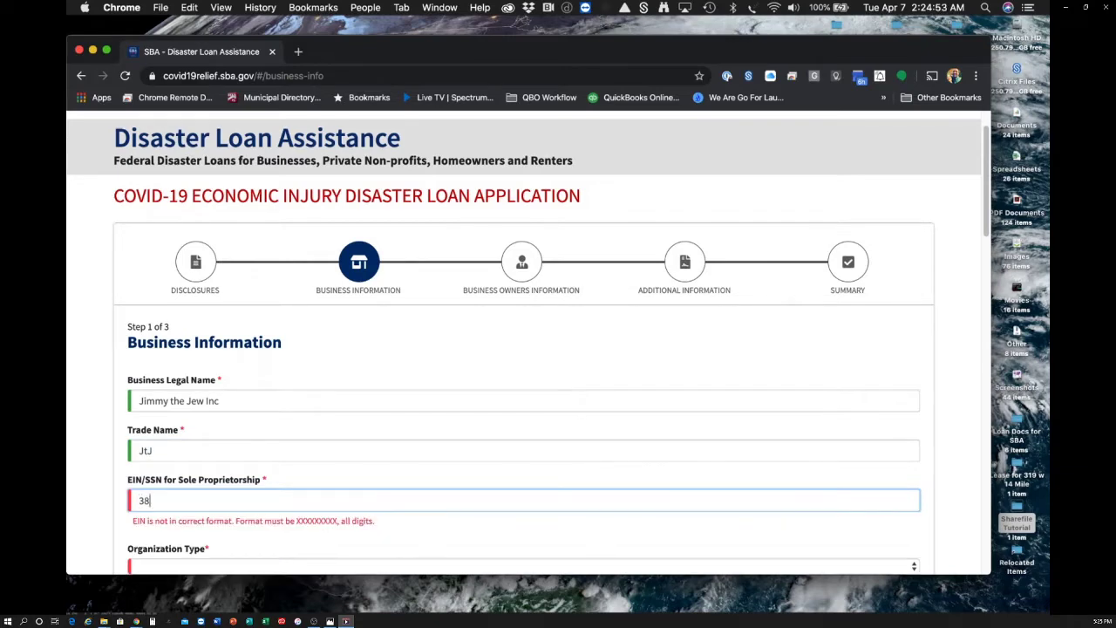
pyautogui.write('1234567')
# - Set the organization type to S-Corporation and answer No to non-profit and franchise
pyautogui.scroll(-2, 297, 488)
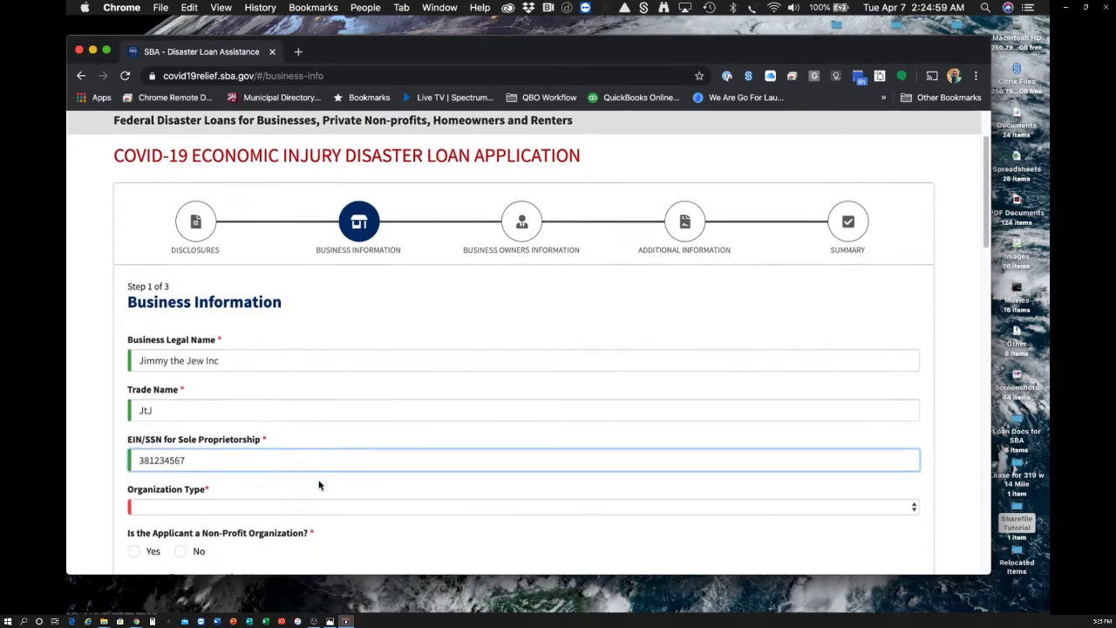
pyautogui.click(264, 481)
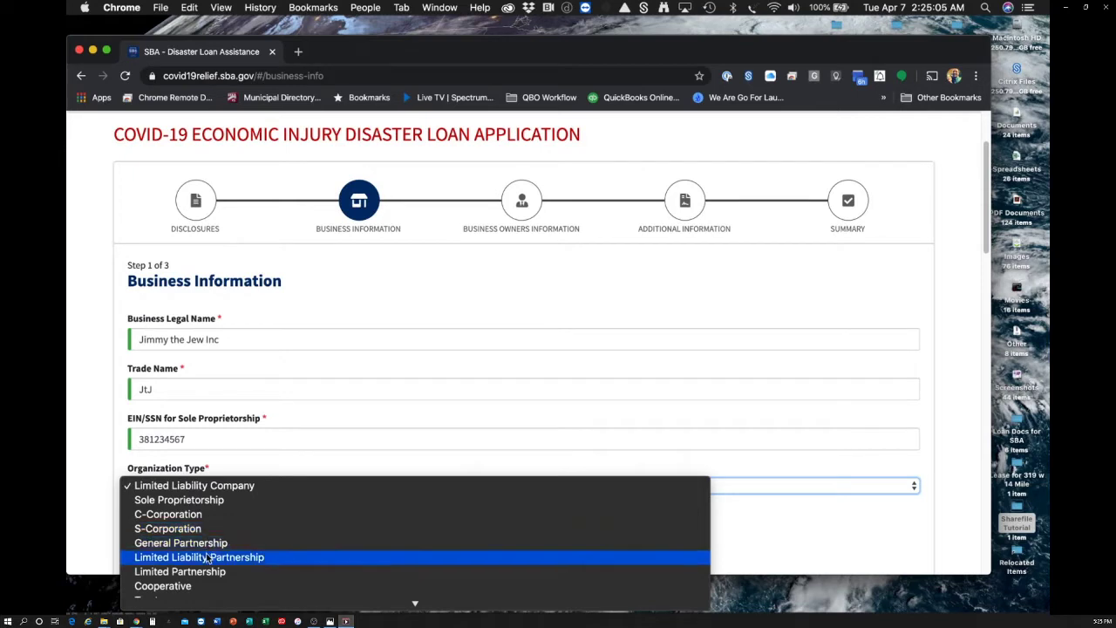
pyautogui.scroll(-2, 235, 558)
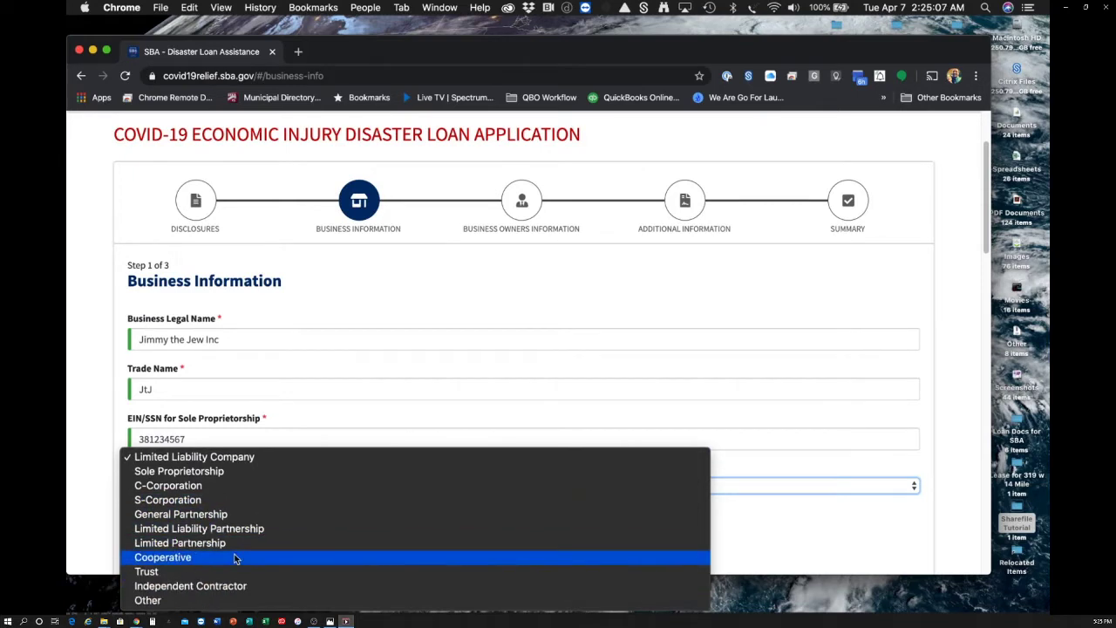
pyautogui.click(234, 501)
pyautogui.scroll(-3, 378, 427)
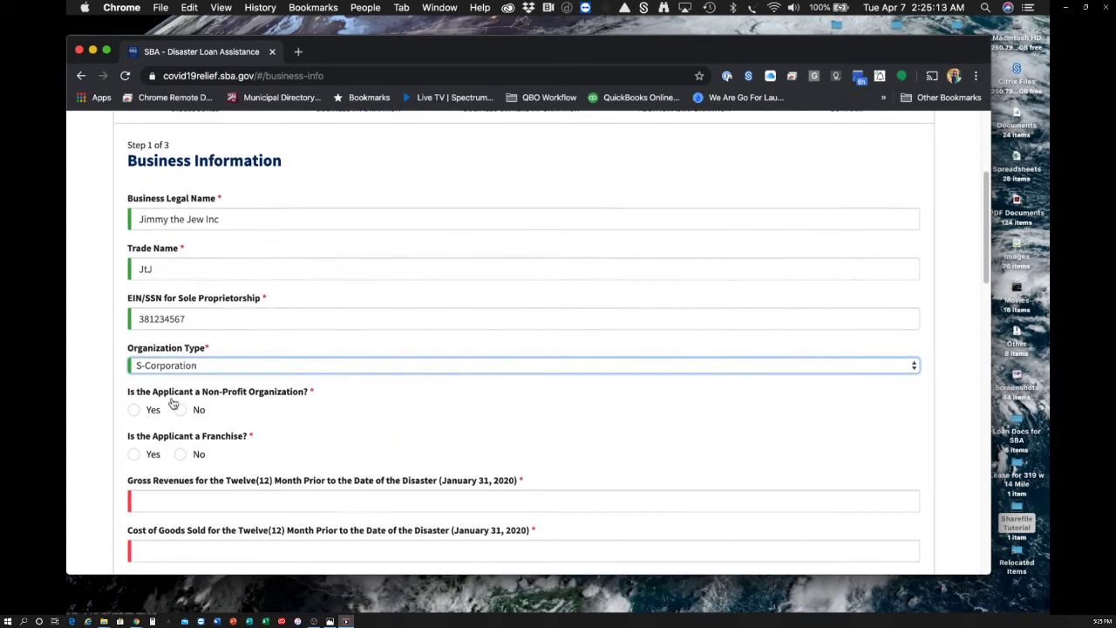
pyautogui.click(183, 411)
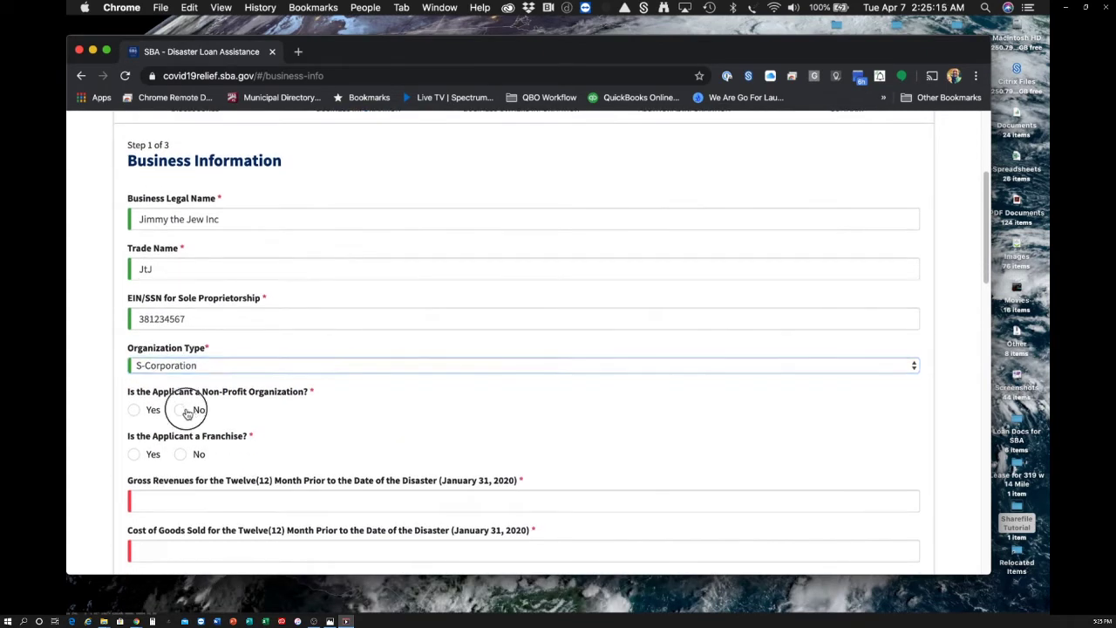
pyautogui.click(183, 454)
# - Enter gross revenues of 250,000, cost of goods sold of 125,000 and lost rents of 20,000
pyautogui.scroll(-3, 355, 391)
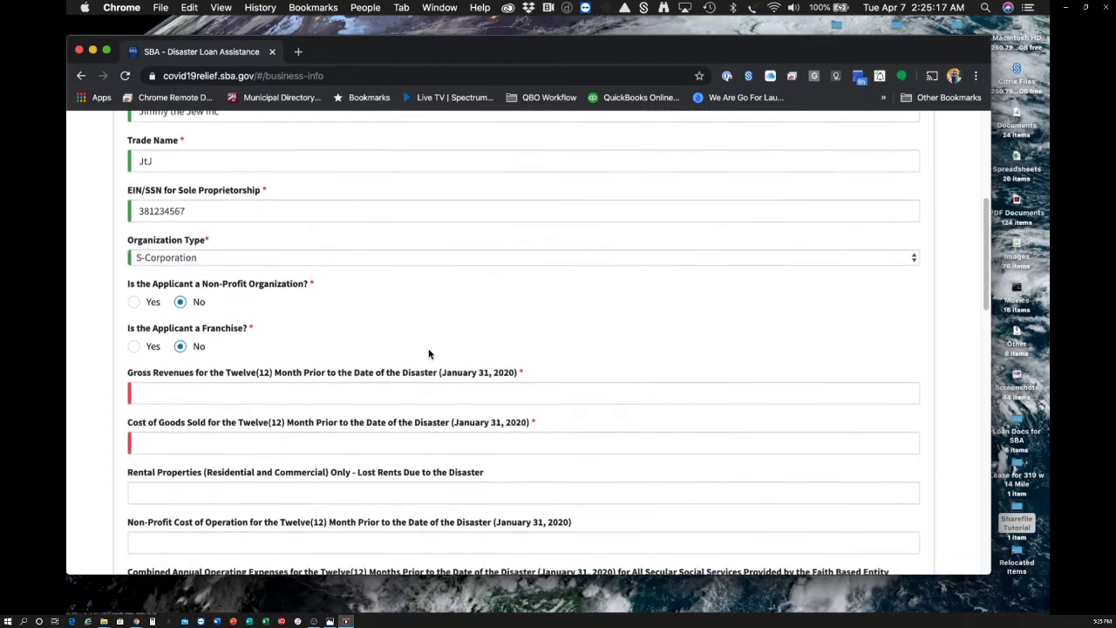
pyautogui.click(355, 392)
pyautogui.write('2')
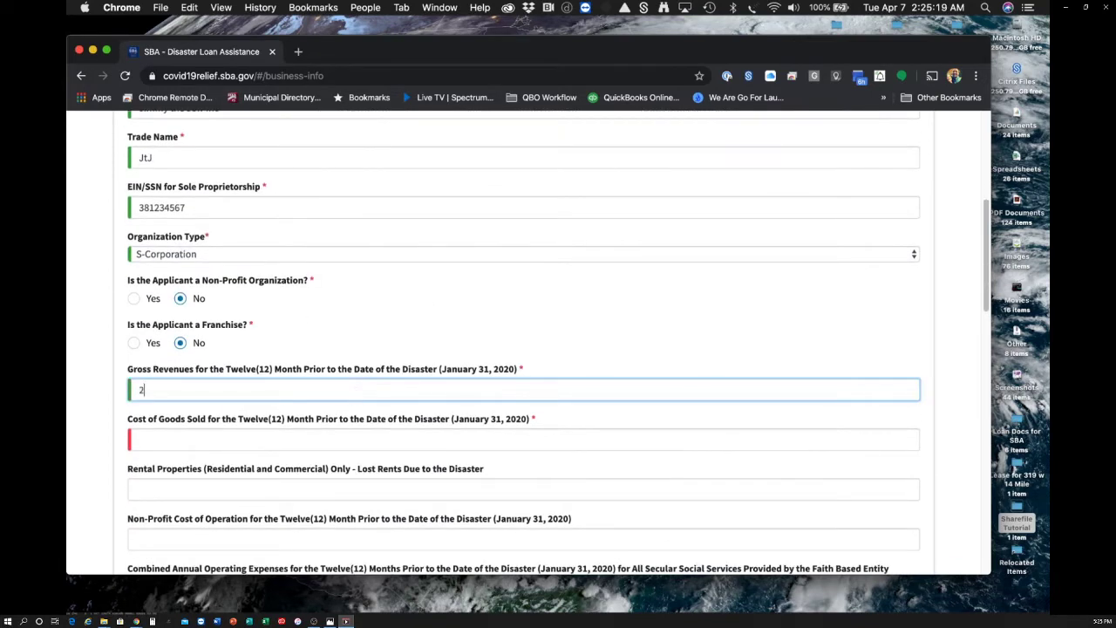
pyautogui.write('50000')
pyautogui.click(208, 438)
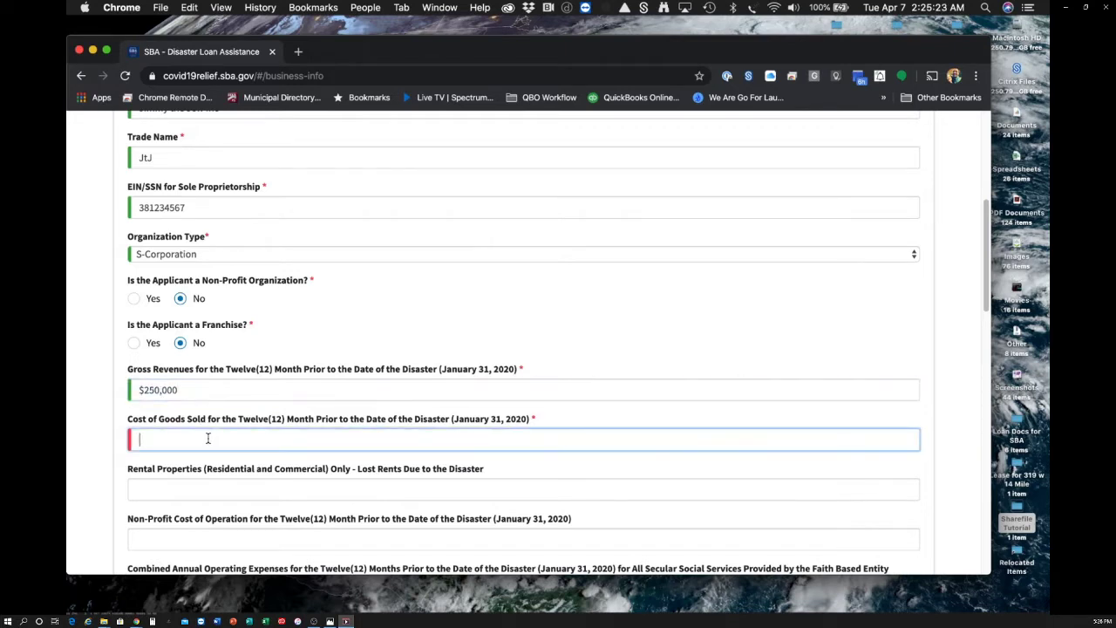
pyautogui.write('125,000')
pyautogui.scroll(-2, 262, 440)
pyautogui.click(264, 445)
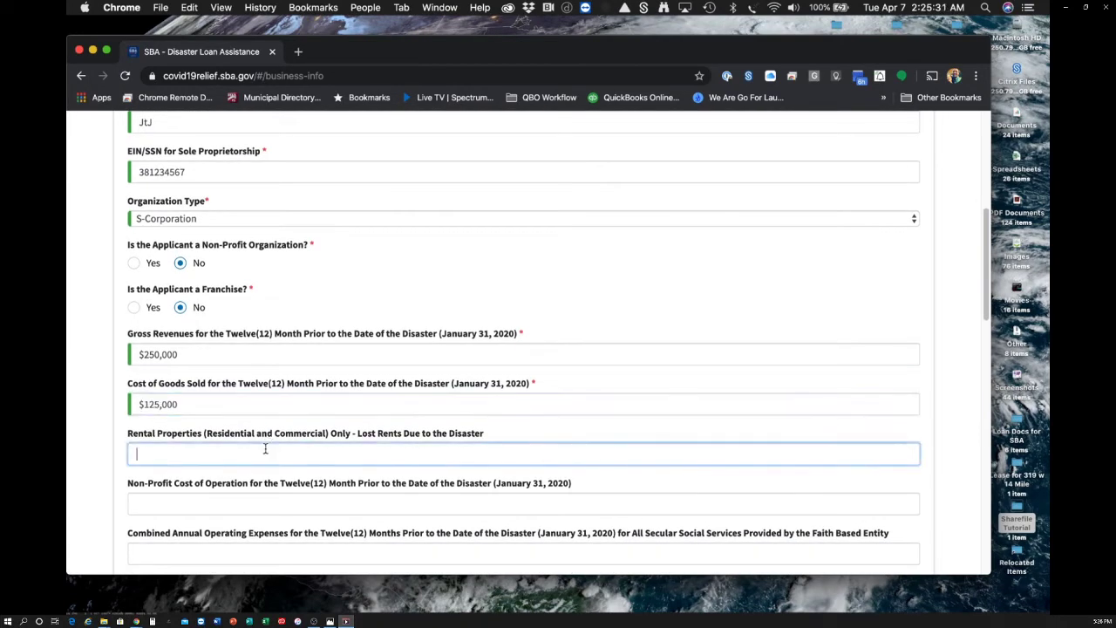
pyautogui.scroll(-4, 390, 424)
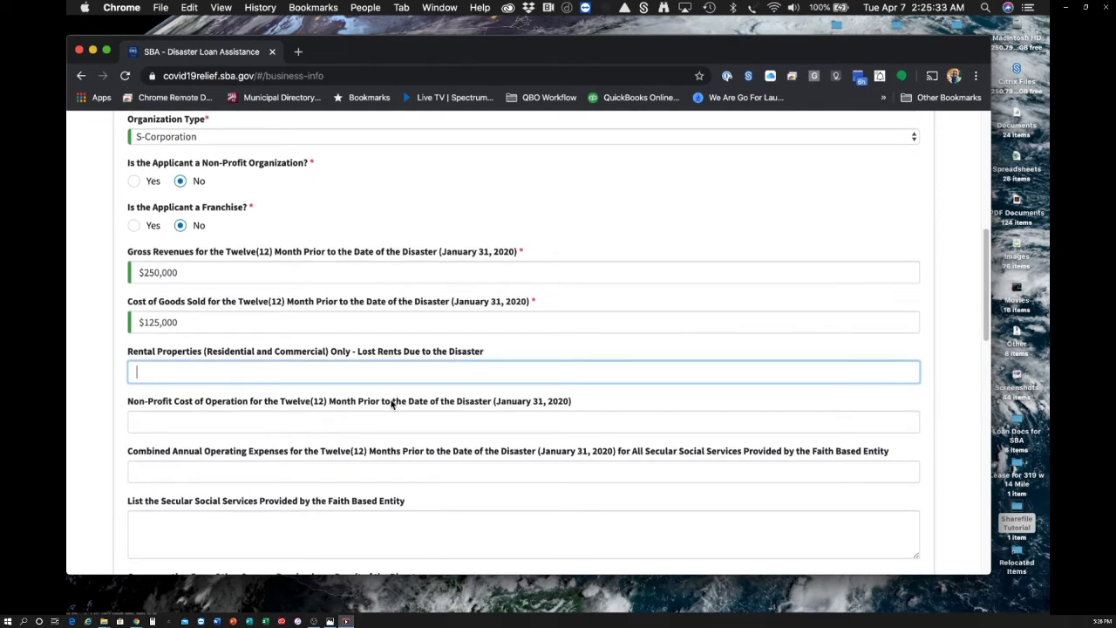
pyautogui.write('20000')
# - Enter 0 for non-profit cost of operation, combined operating expenses and compensation from other sources
pyautogui.click(260, 420)
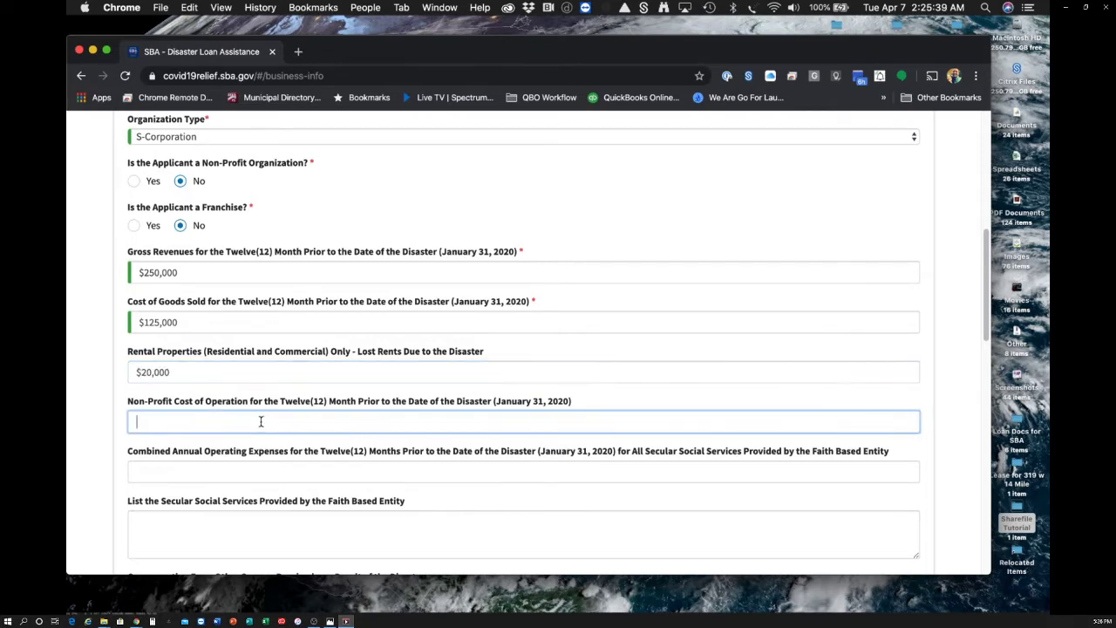
pyautogui.write('0')
pyautogui.click(264, 467)
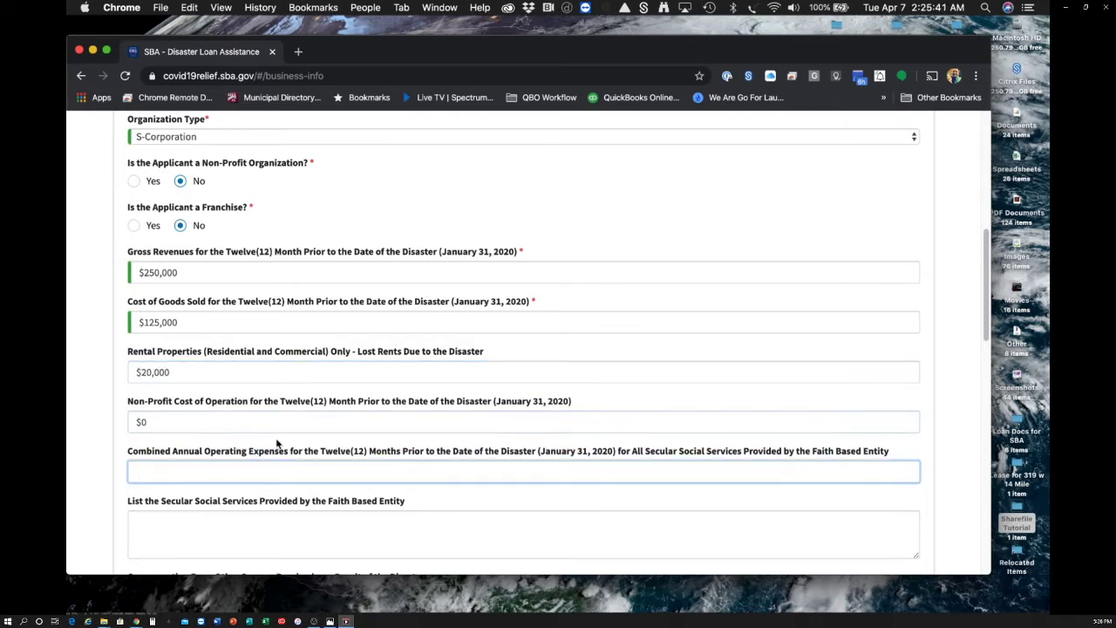
pyautogui.scroll(-1, 283, 427)
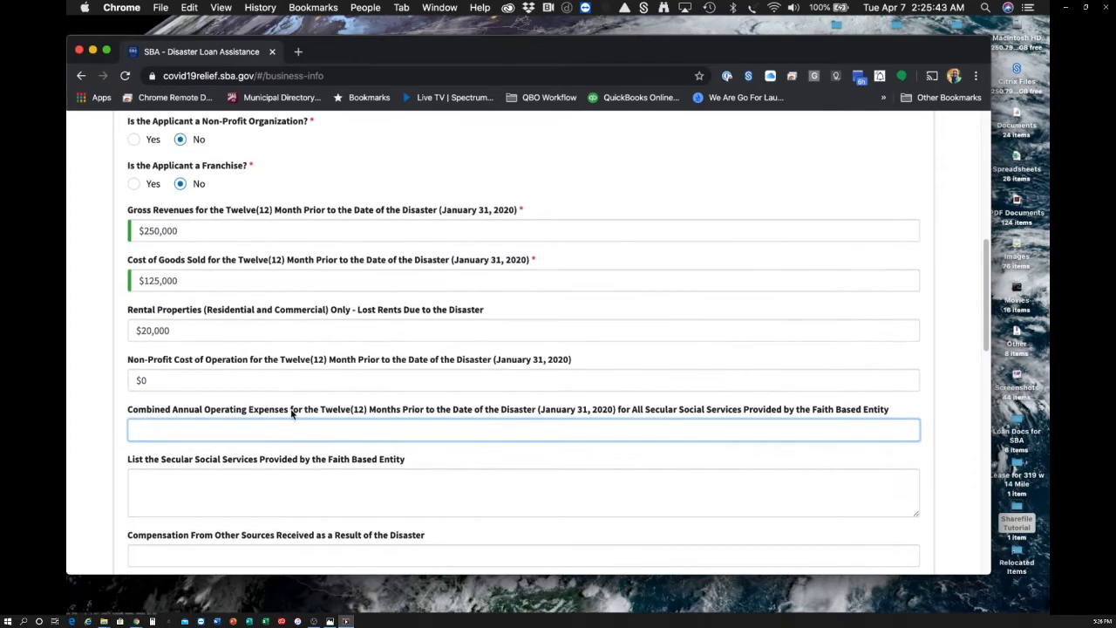
pyautogui.write('0')
pyautogui.scroll(-1, 228, 448)
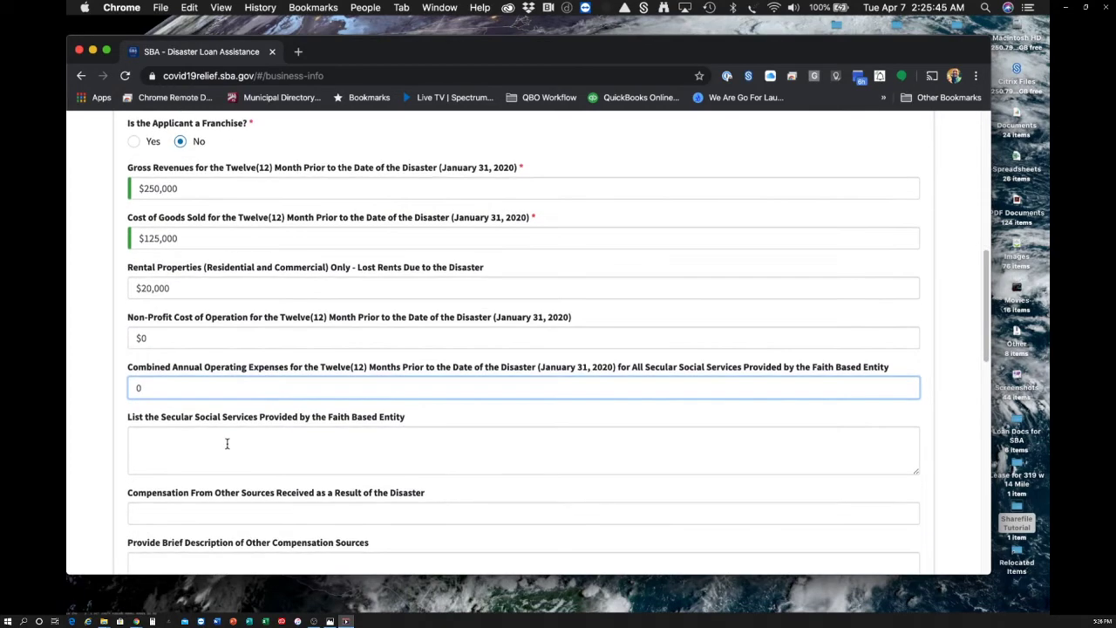
pyautogui.click(226, 443)
pyautogui.scroll(-3, 227, 443)
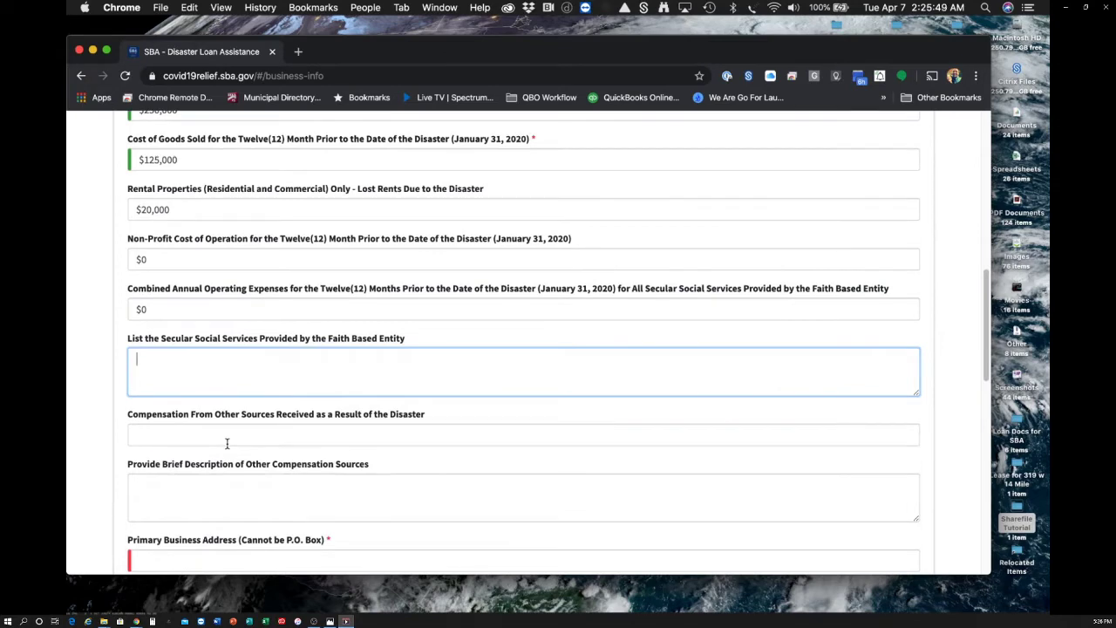
pyautogui.scroll(-1, 227, 444)
pyautogui.click(231, 433)
pyautogui.write('0')
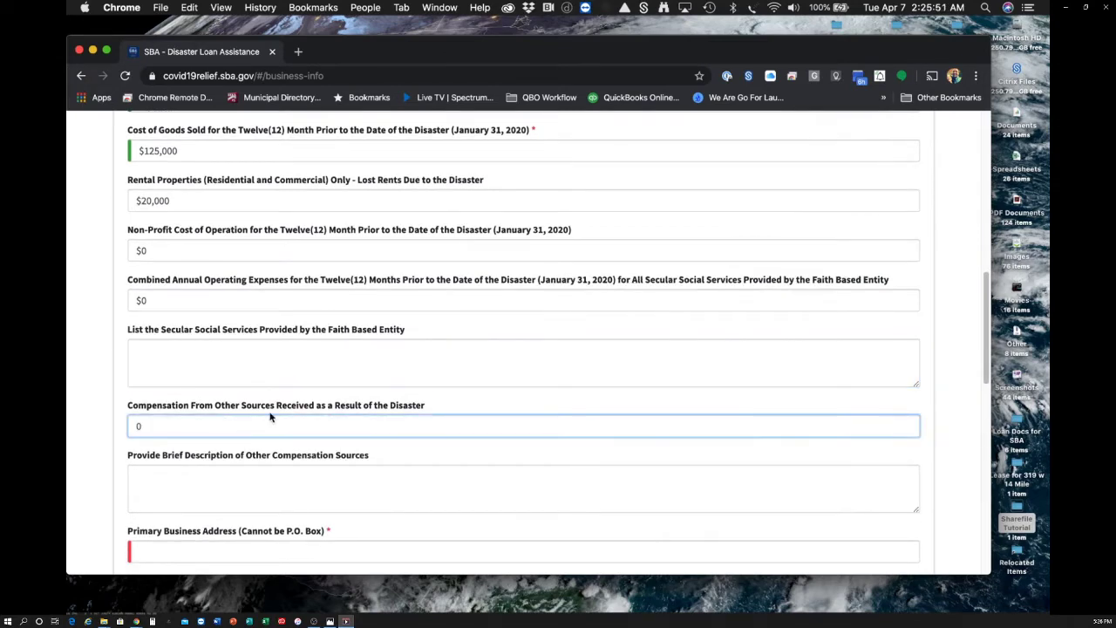
pyautogui.scroll(-2, 271, 417)
pyautogui.scroll(-3, 227, 434)
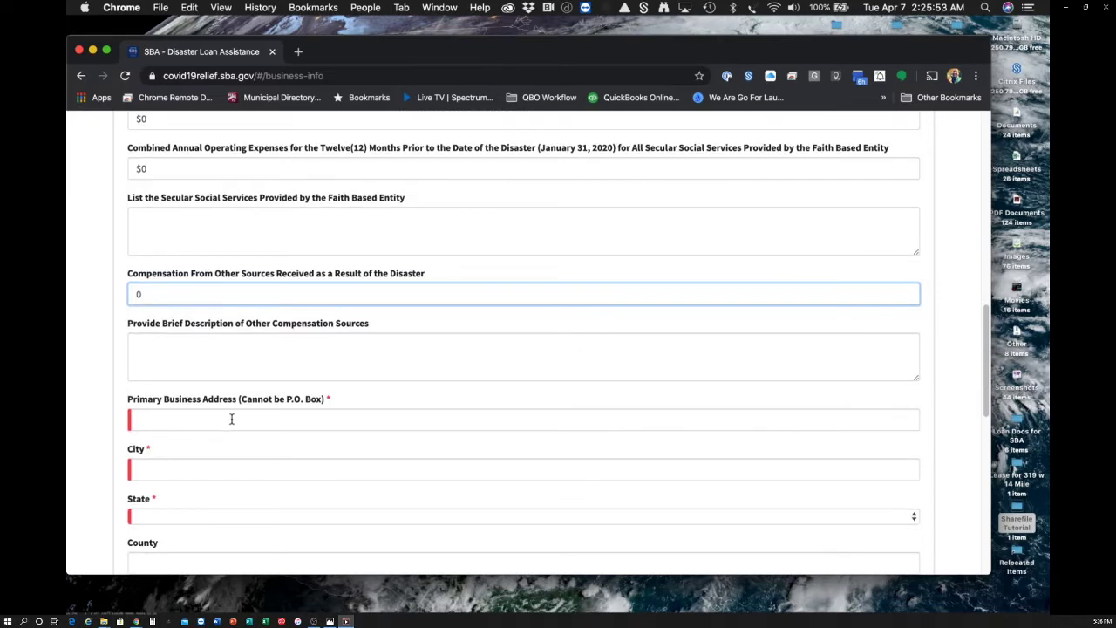
# - Enter the primary business street address and city, and choose the state
pyautogui.click(232, 420)
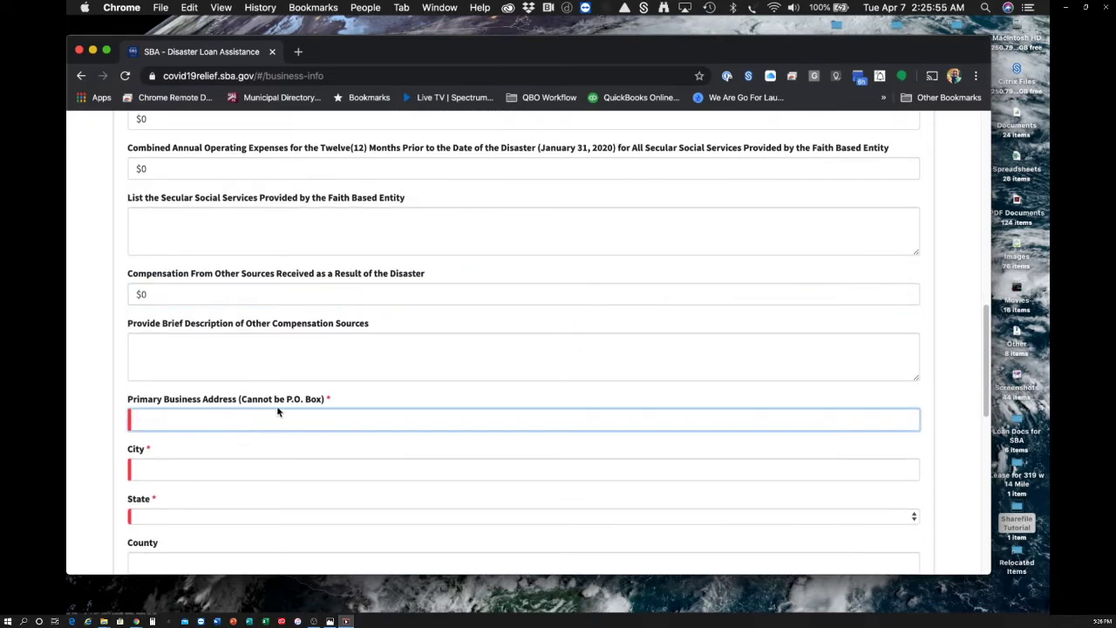
pyautogui.write('123 Main Street')
pyautogui.press('Tab')
pyautogui.write('A')
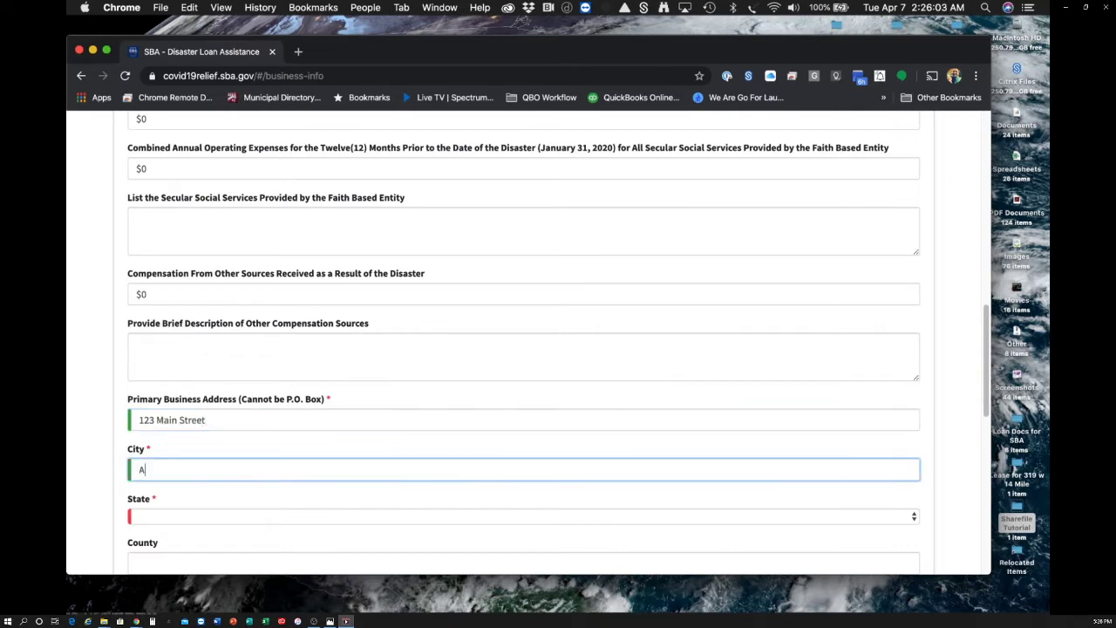
pyautogui.write('nywhere')
pyautogui.press('Tab')
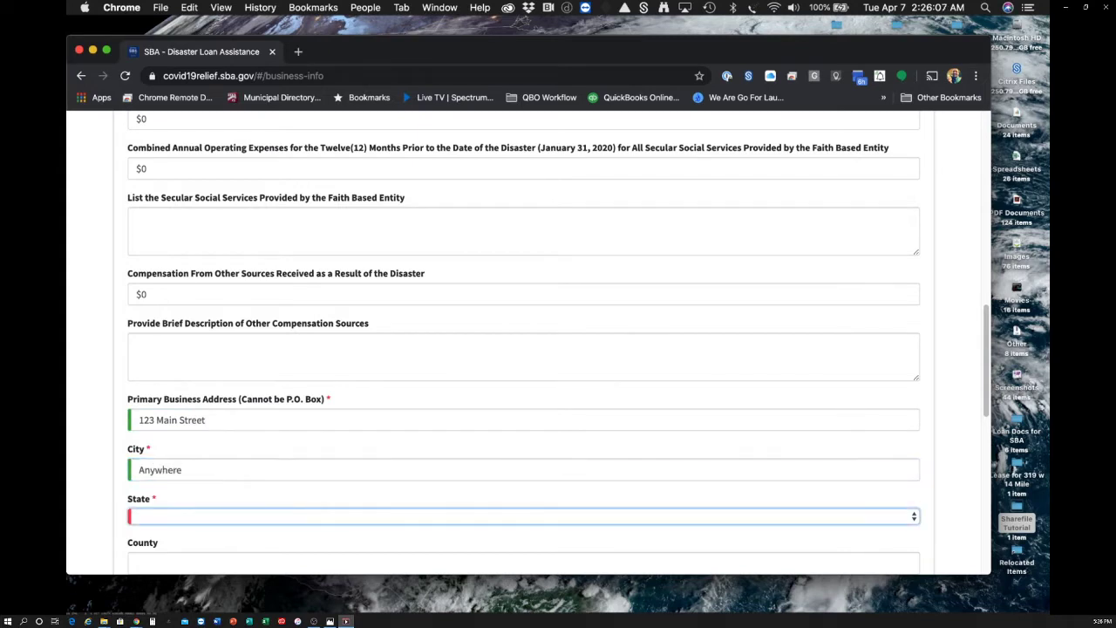
pyautogui.write('mi')
# - Fill in the business county, zip code and business phone number
pyautogui.scroll(-5, 379, 340)
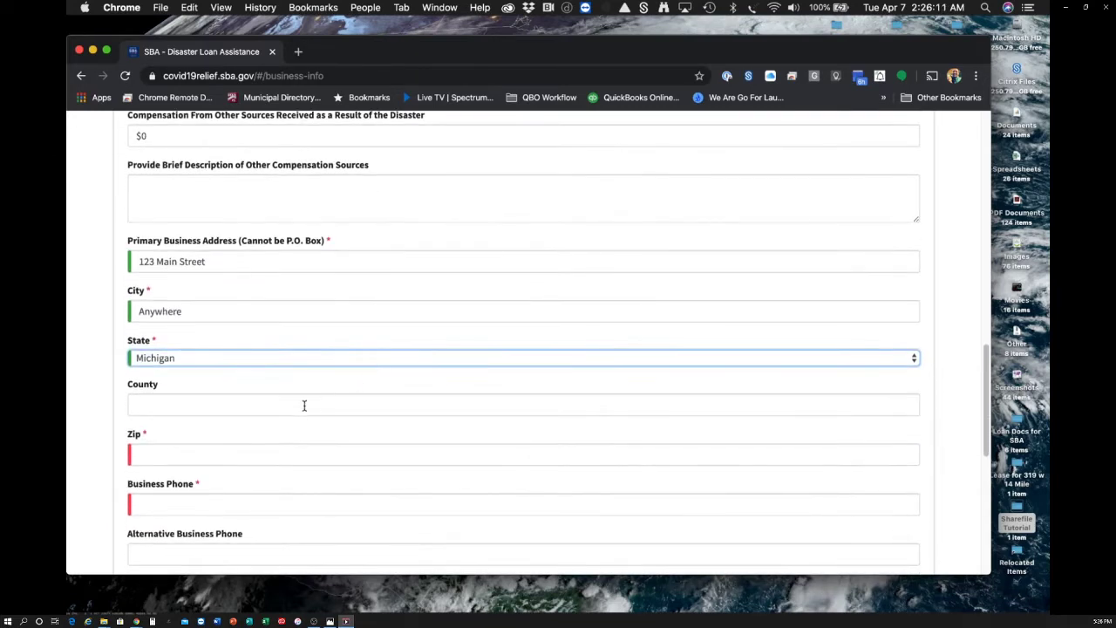
pyautogui.click(304, 405)
pyautogui.write('Oakland')
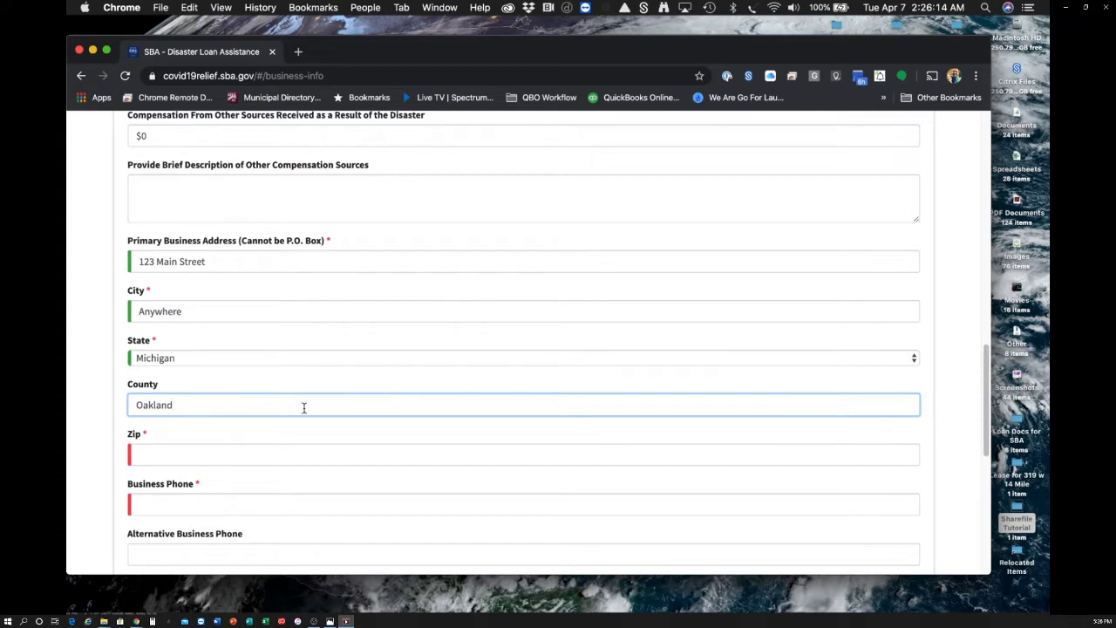
pyautogui.click(259, 452)
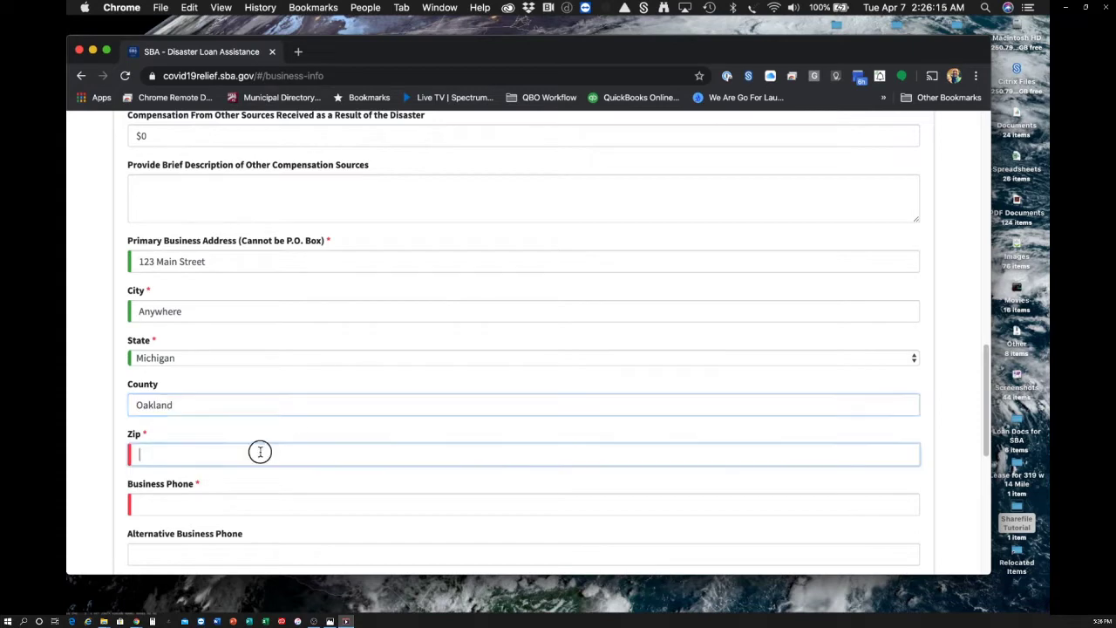
pyautogui.write('48')
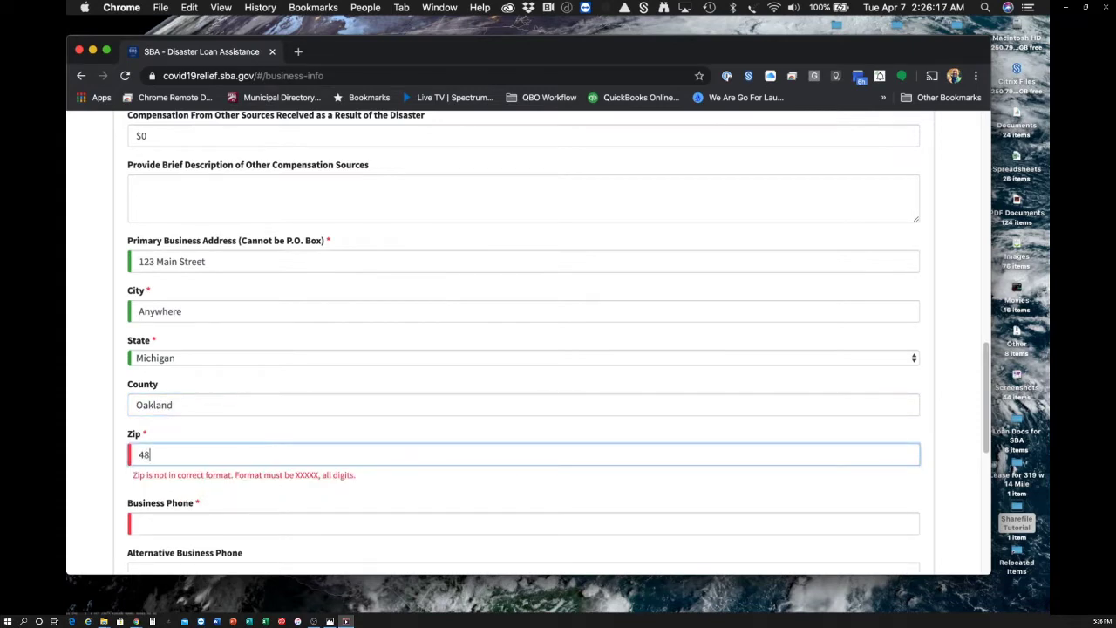
pyautogui.write('300')
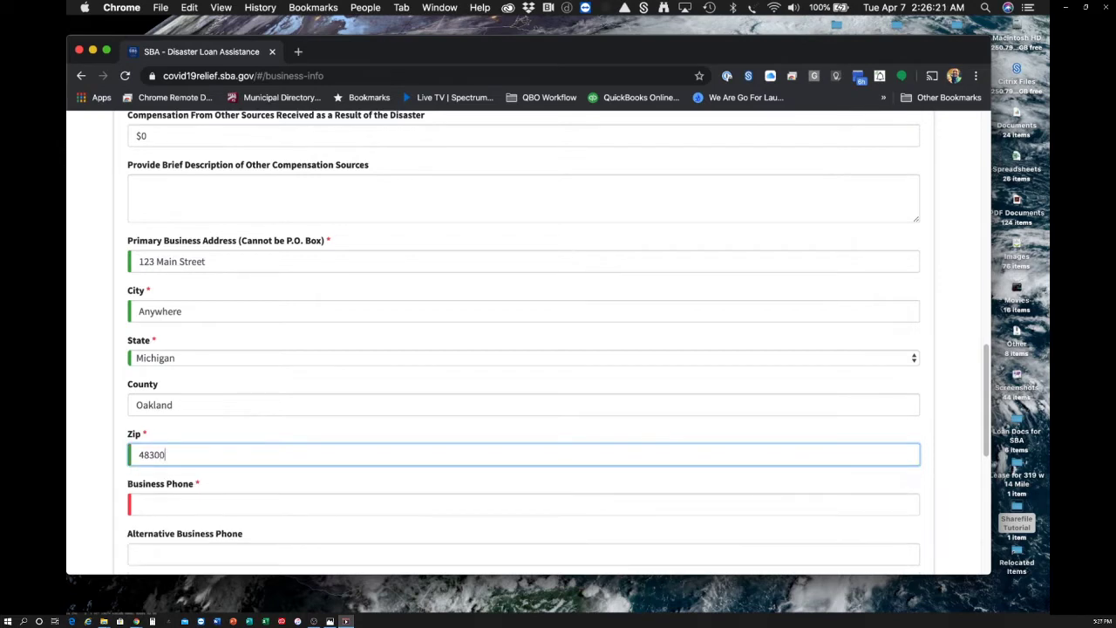
pyautogui.scroll(-1, 274, 463)
pyautogui.click(273, 466)
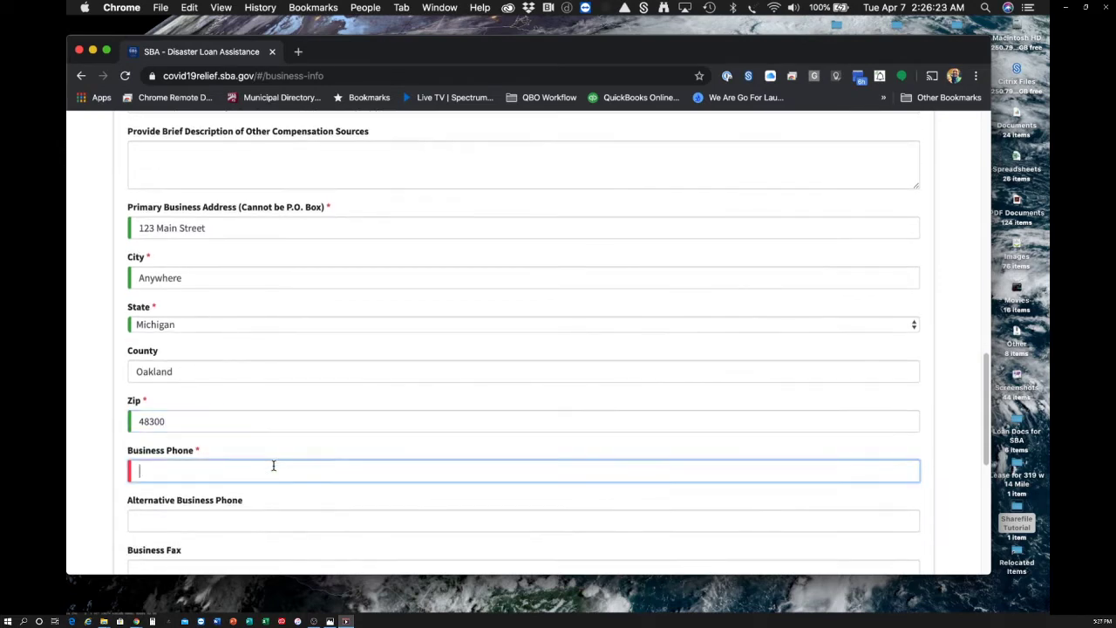
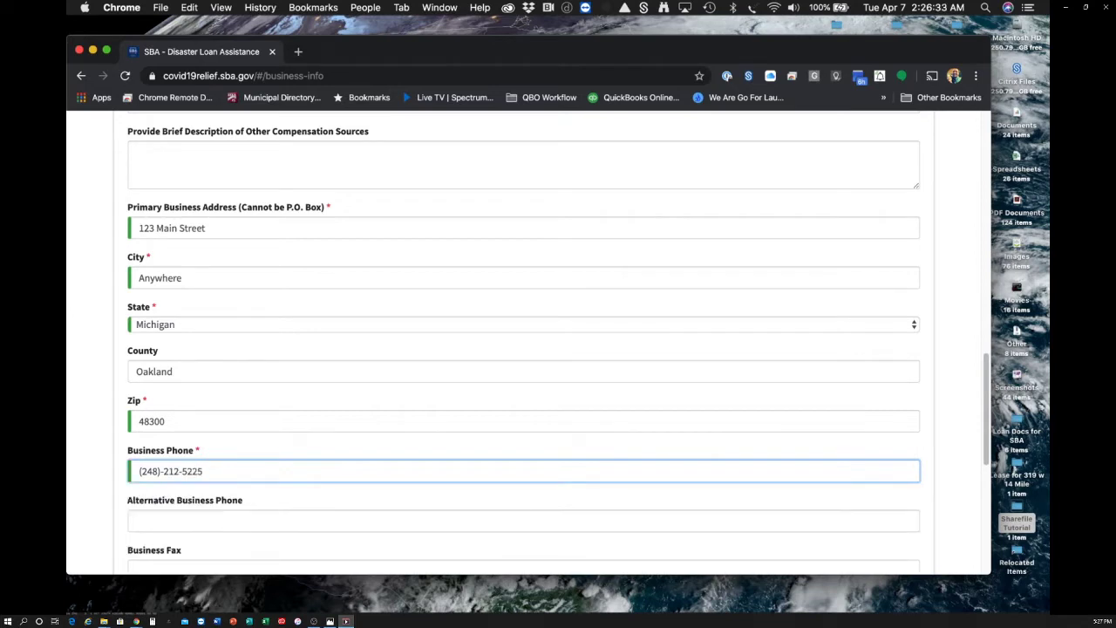
pyautogui.scroll(-2, 186, 500)
# - Enter the alternative business phone and the business email address
pyautogui.click(213, 443)
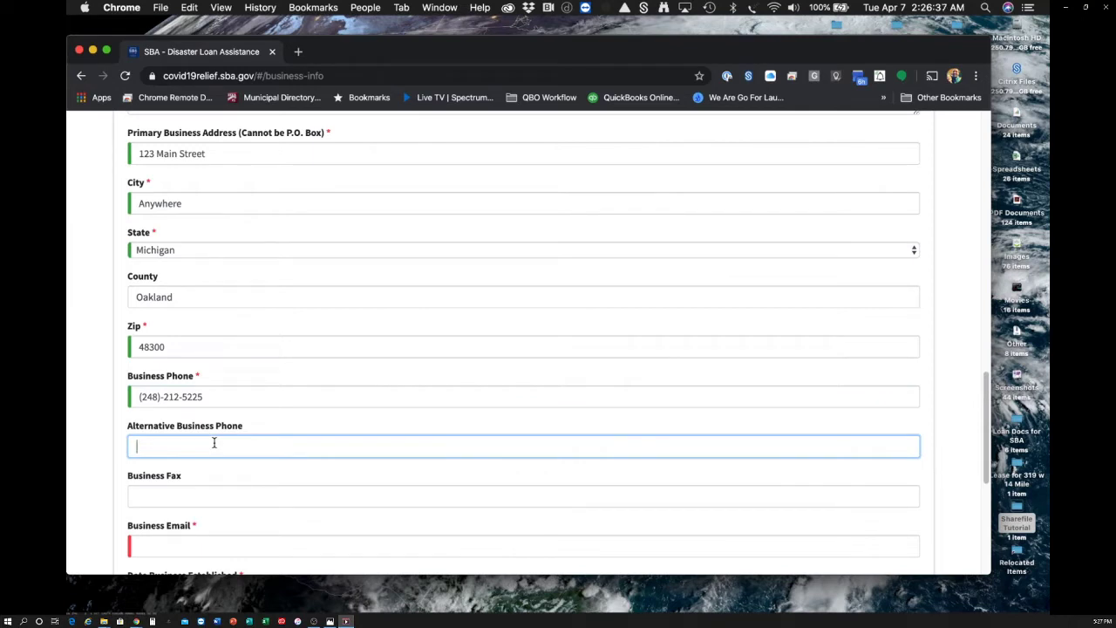
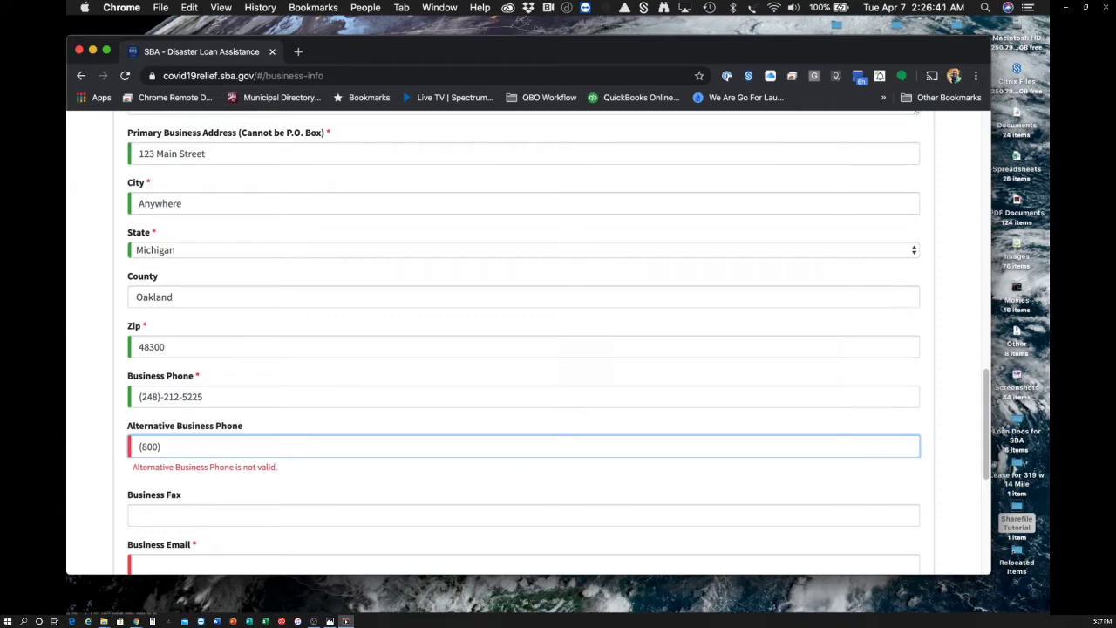
pyautogui.scroll(-2, 145, 478)
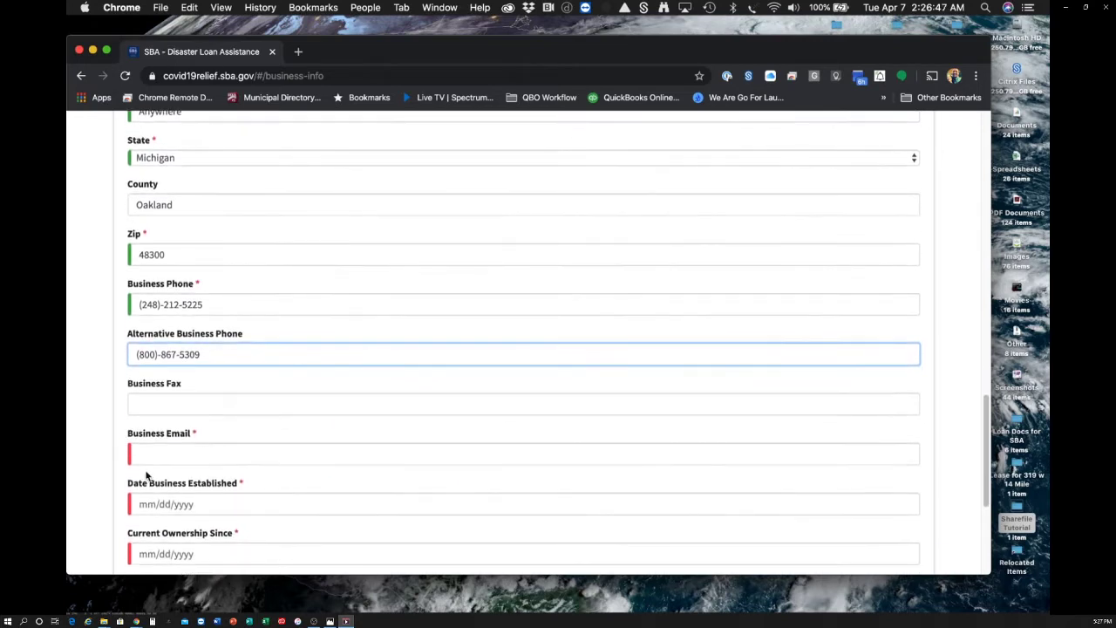
pyautogui.click(189, 454)
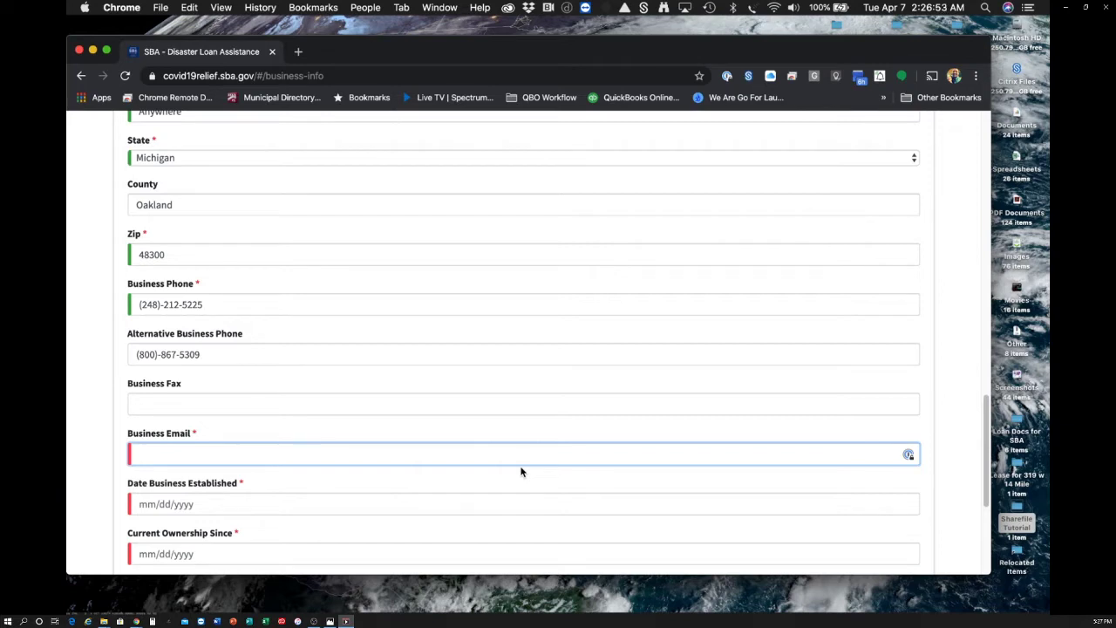
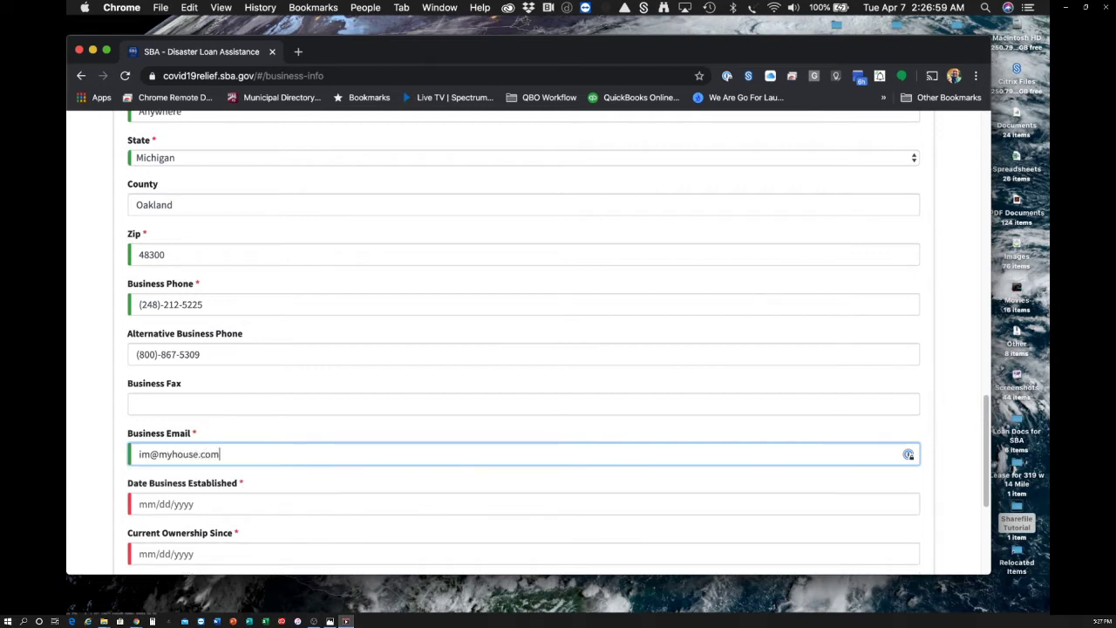
# - Set both Date Business Established and Current Ownership Since to 01/01/2010
pyautogui.scroll(-1, 562, 371)
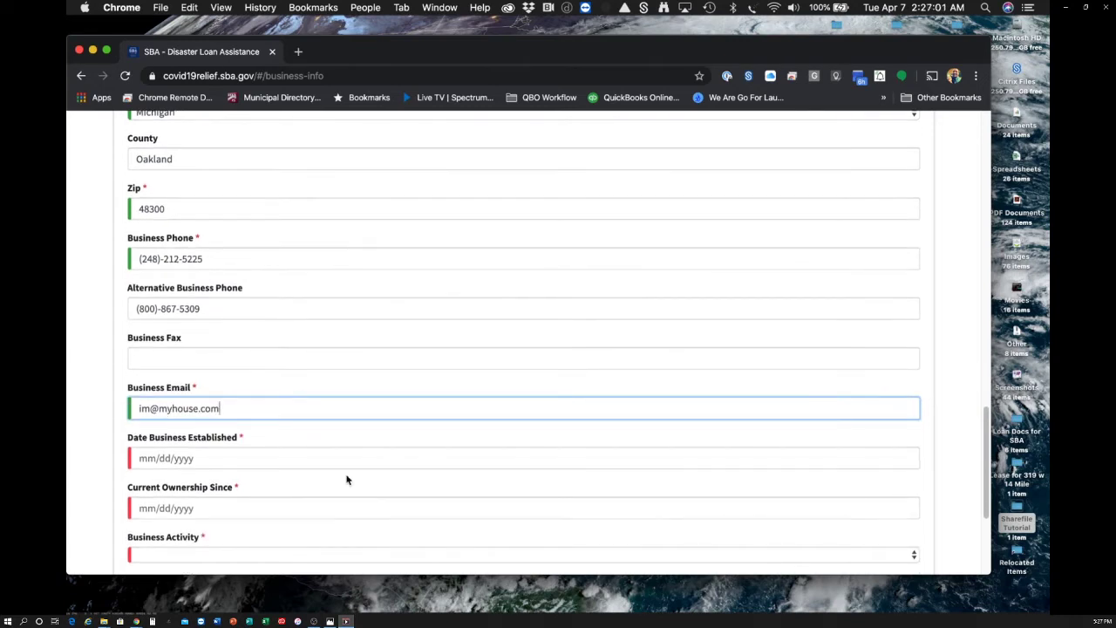
pyautogui.click(299, 457)
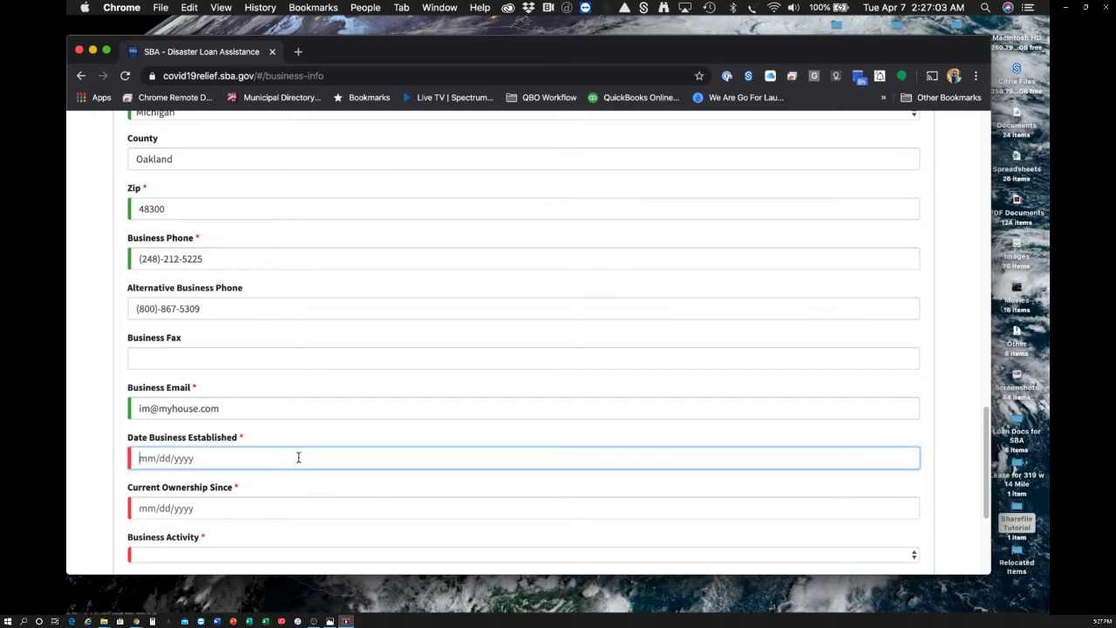
pyautogui.write('01/01/2010')
pyautogui.scroll(-1, 523, 348)
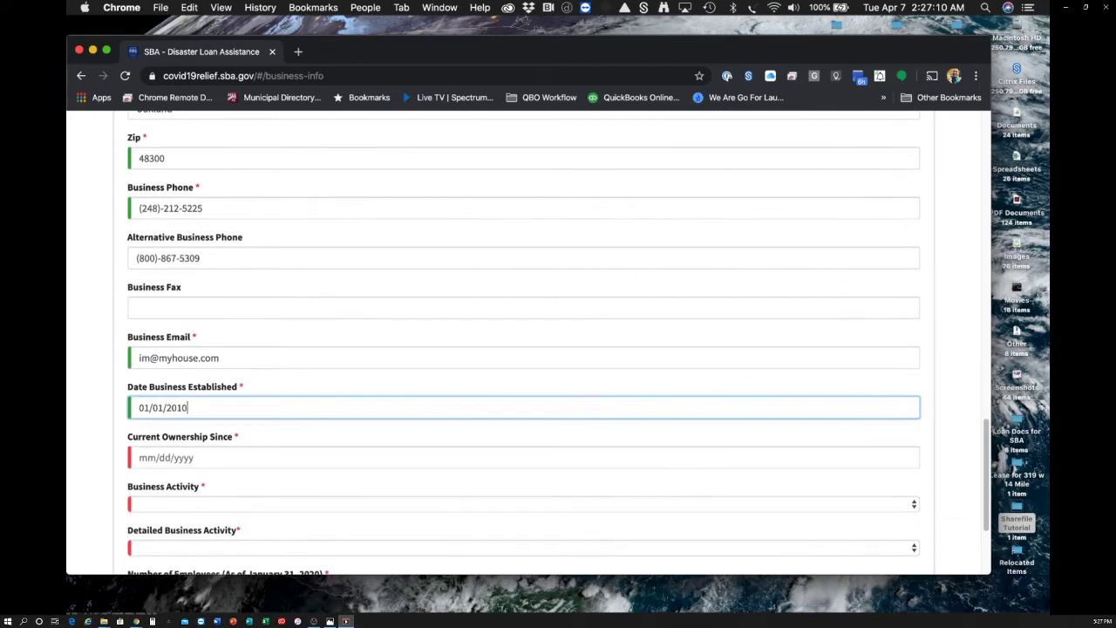
pyautogui.click(226, 459)
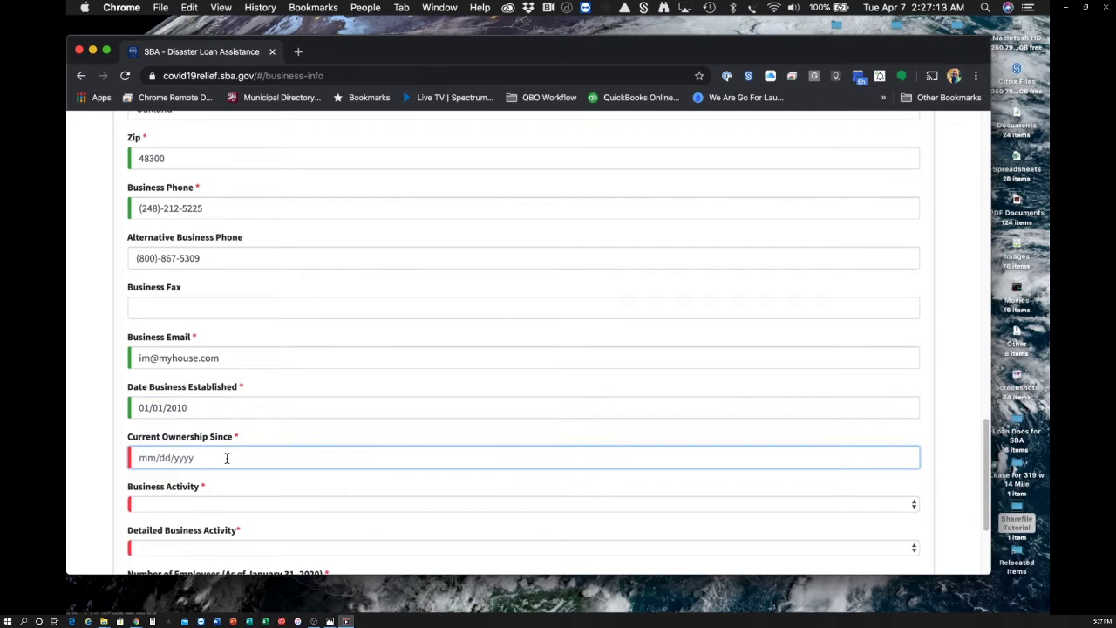
pyautogui.write('01/01/2010')
# - Choose Finance with detailed activity Accounting, enter 4 employees, and continue to Business Owners Information
pyautogui.scroll(-2, 523, 348)
pyautogui.click(192, 440)
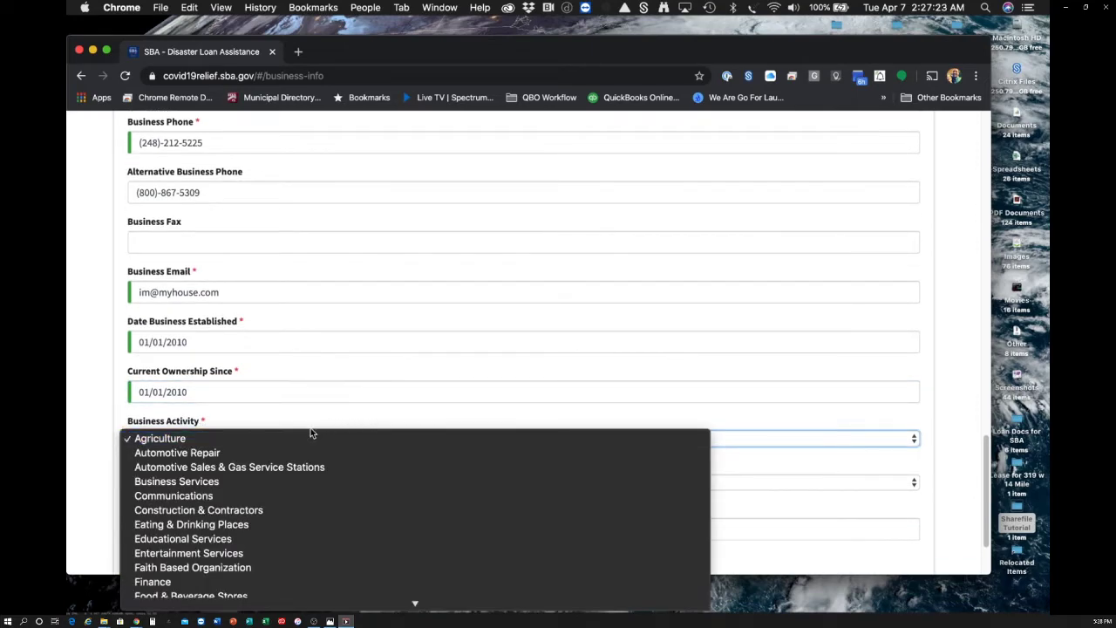
pyautogui.click(261, 582)
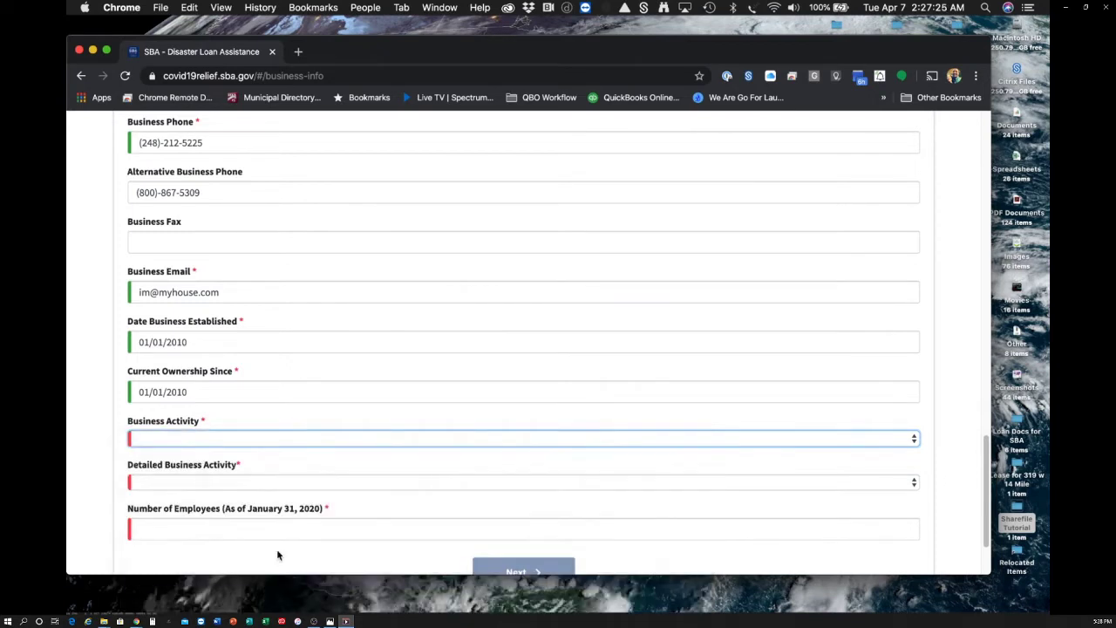
pyautogui.click(299, 484)
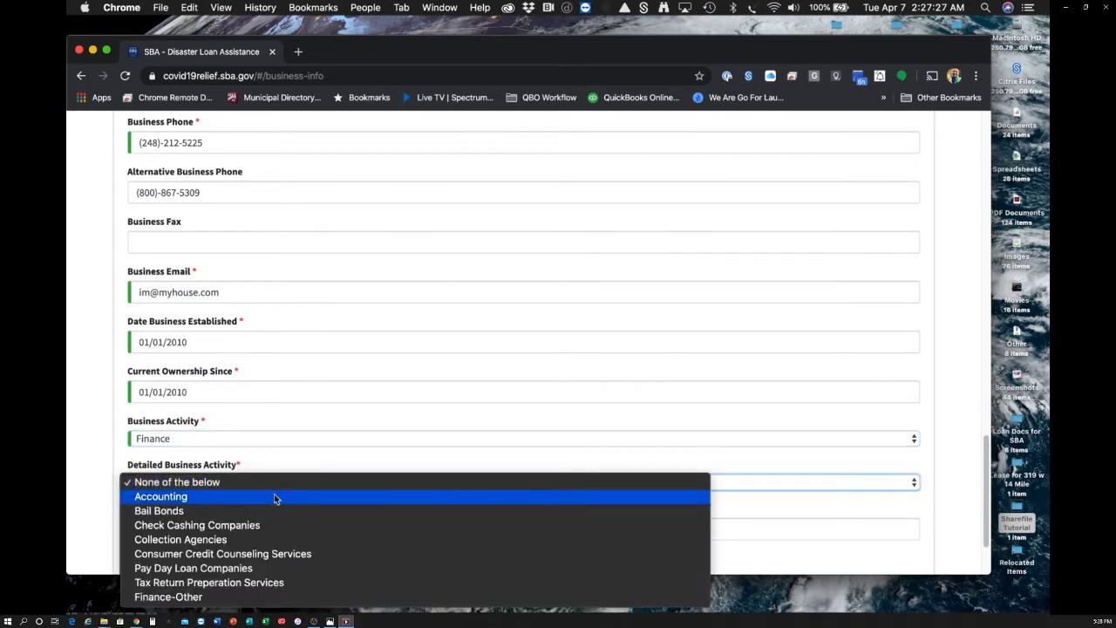
pyautogui.click(275, 496)
pyautogui.scroll(-2, 327, 434)
pyautogui.click(324, 431)
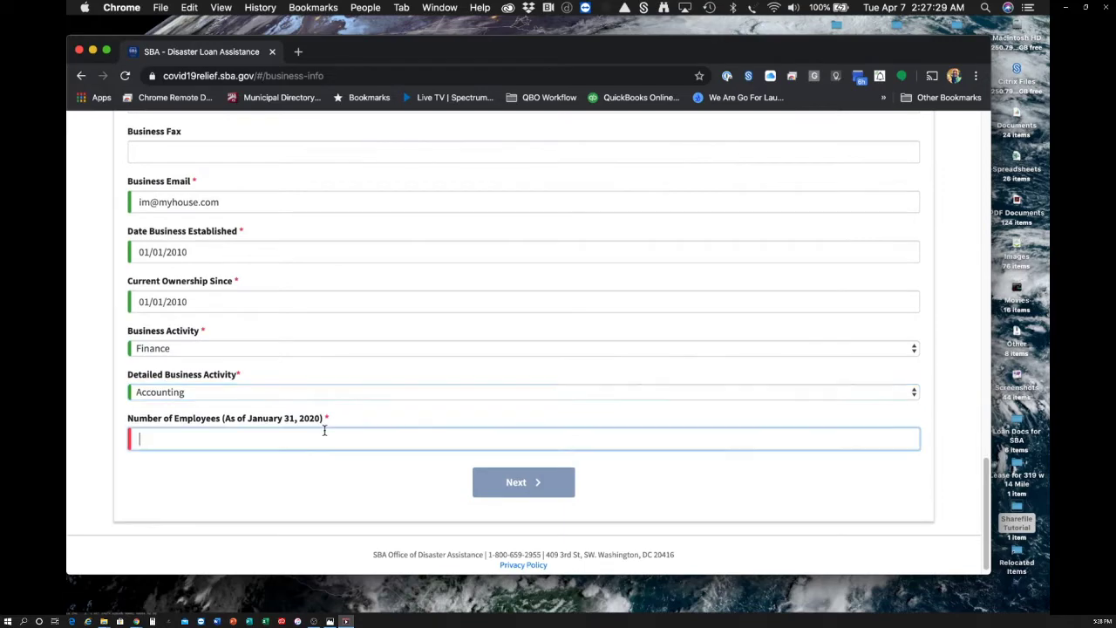
pyautogui.write('4')
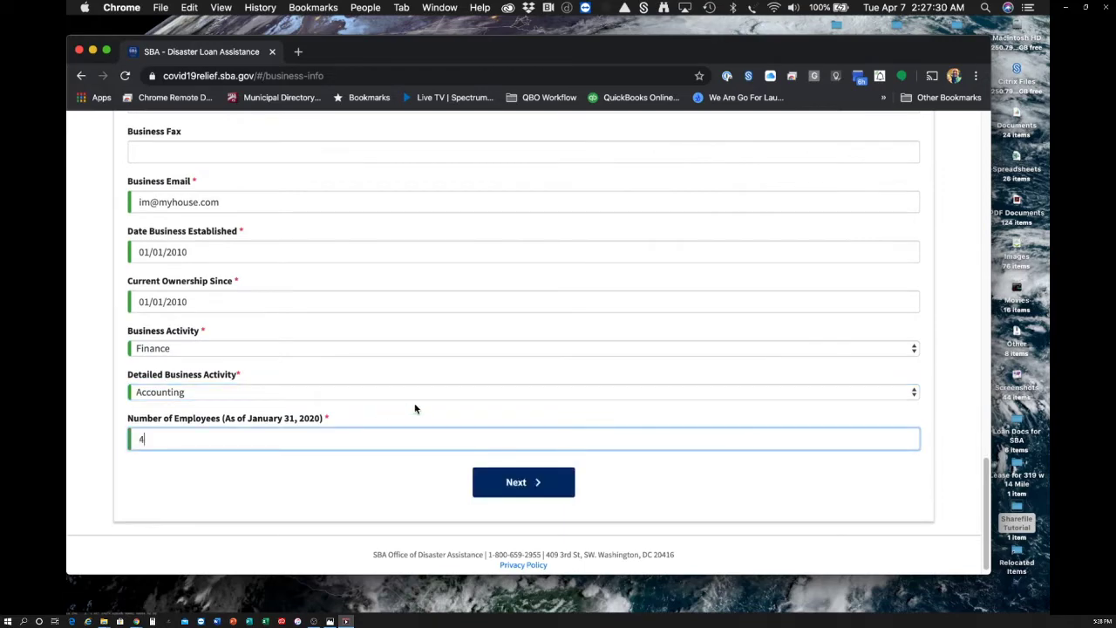
pyautogui.click(499, 491)
pyautogui.scroll(-5, 460, 388)
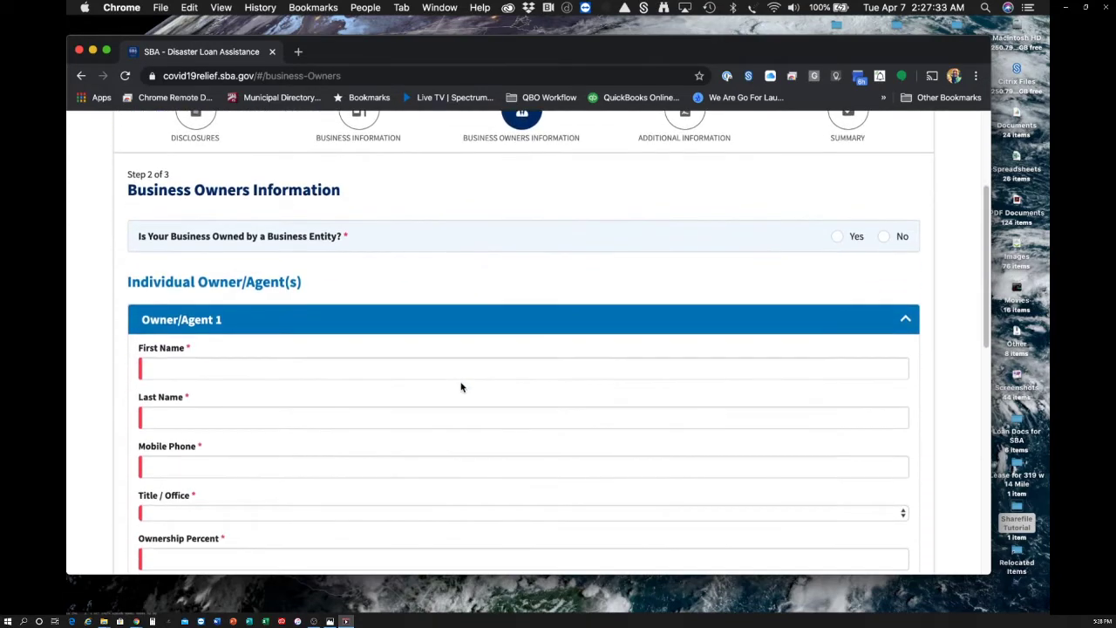
# - Enter the owner's first name, last name and mobile phone number
pyautogui.click(435, 366)
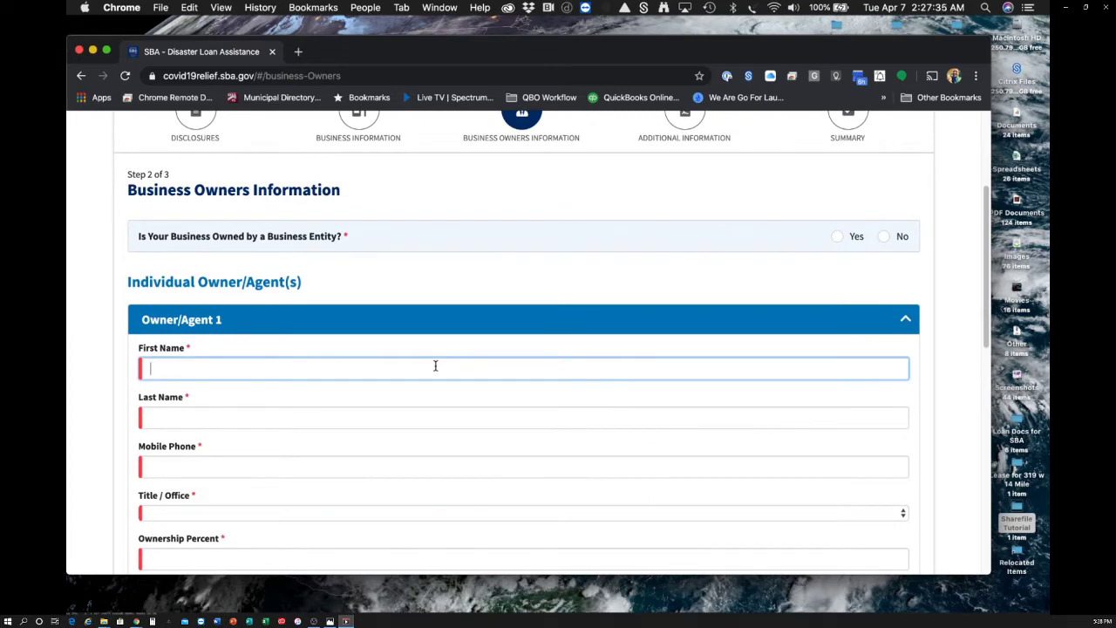
pyautogui.press('Tab')
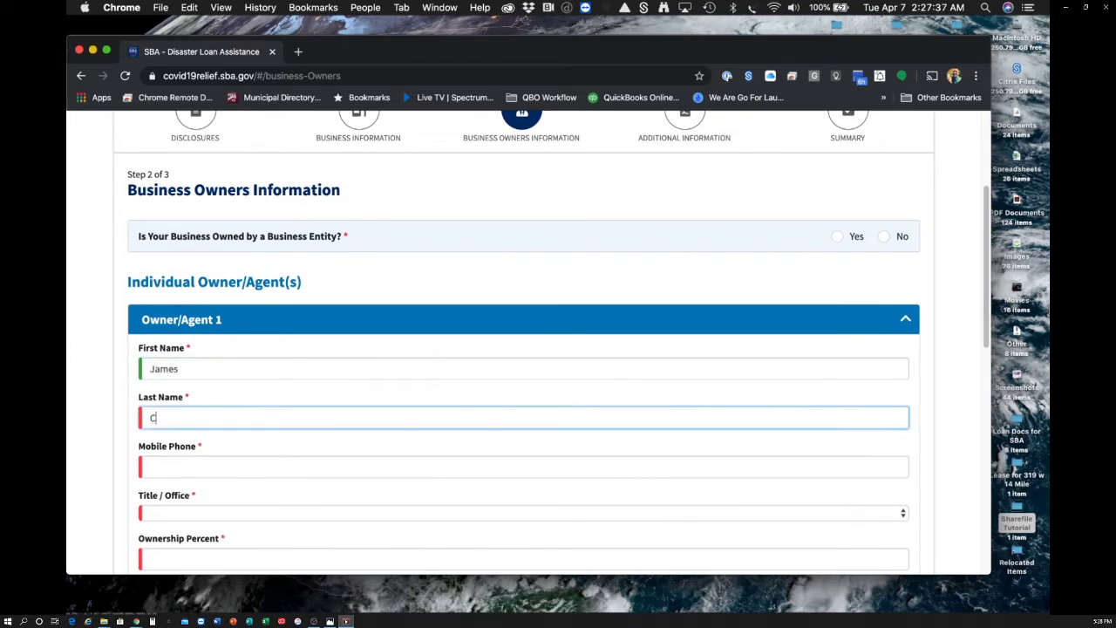
pyautogui.press('Tab')
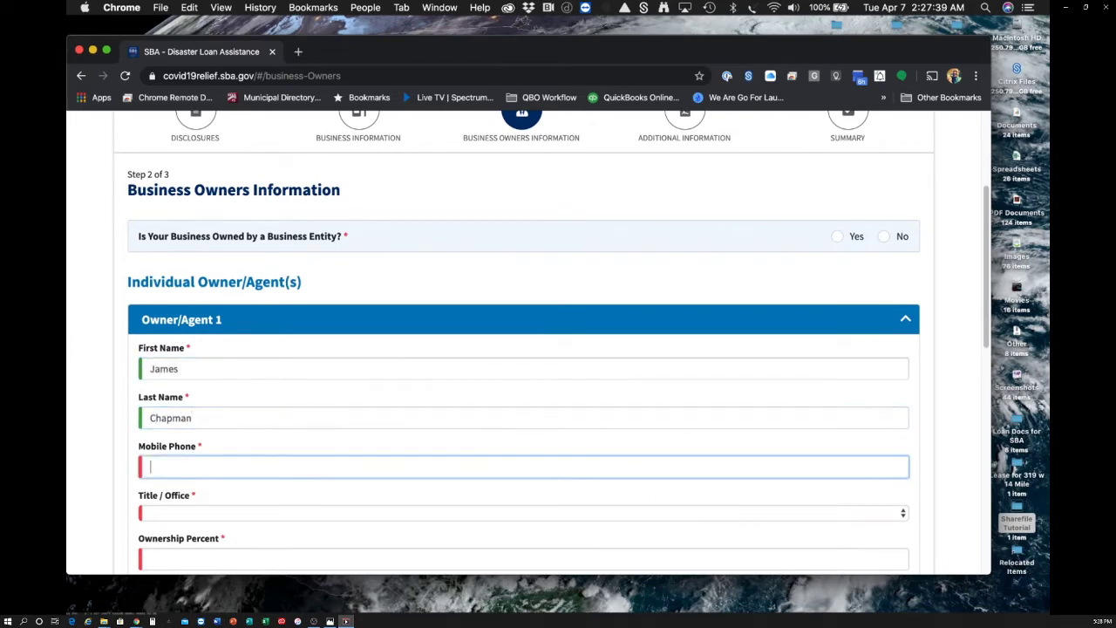
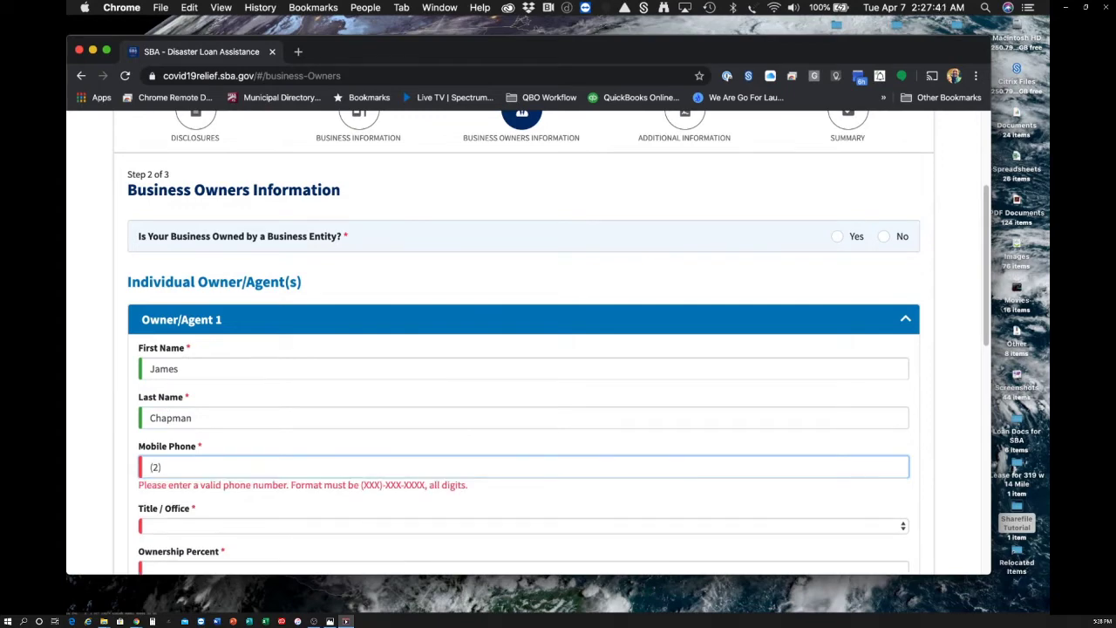
# - Set the owner's title to CEO, ownership to 100%, and enter the owner's email
pyautogui.scroll(-2, 393, 393)
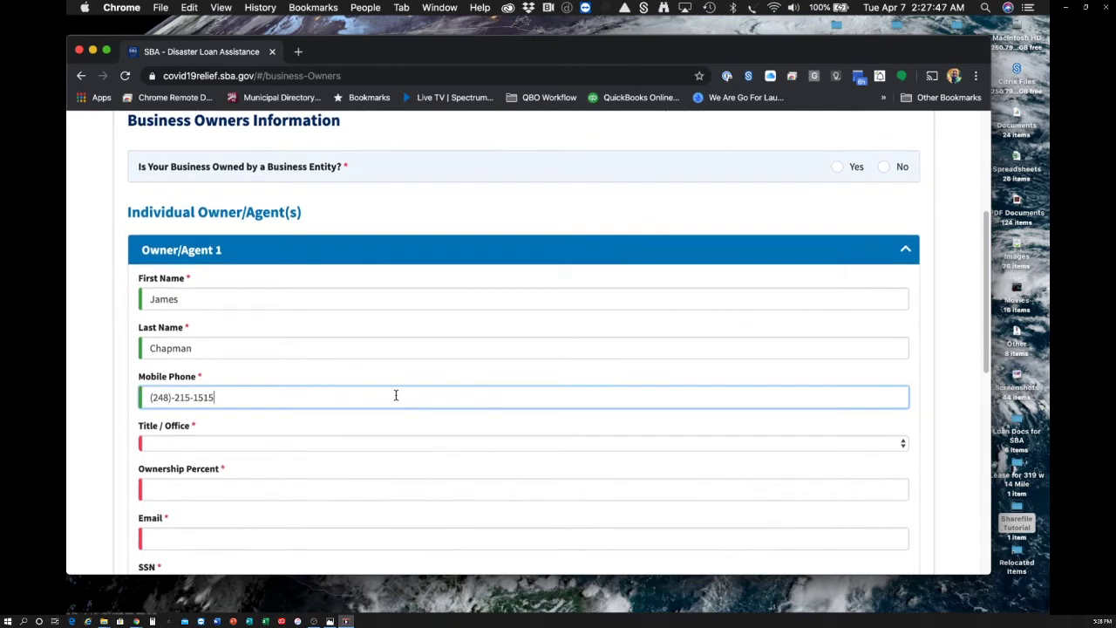
pyautogui.click(377, 444)
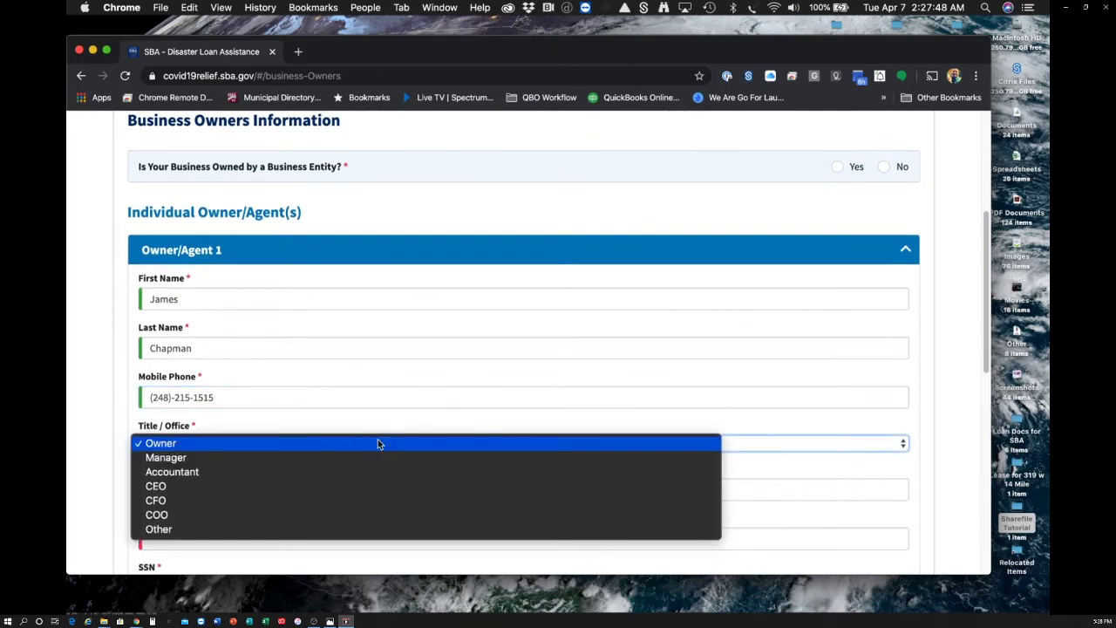
pyautogui.click(280, 486)
pyautogui.click(212, 489)
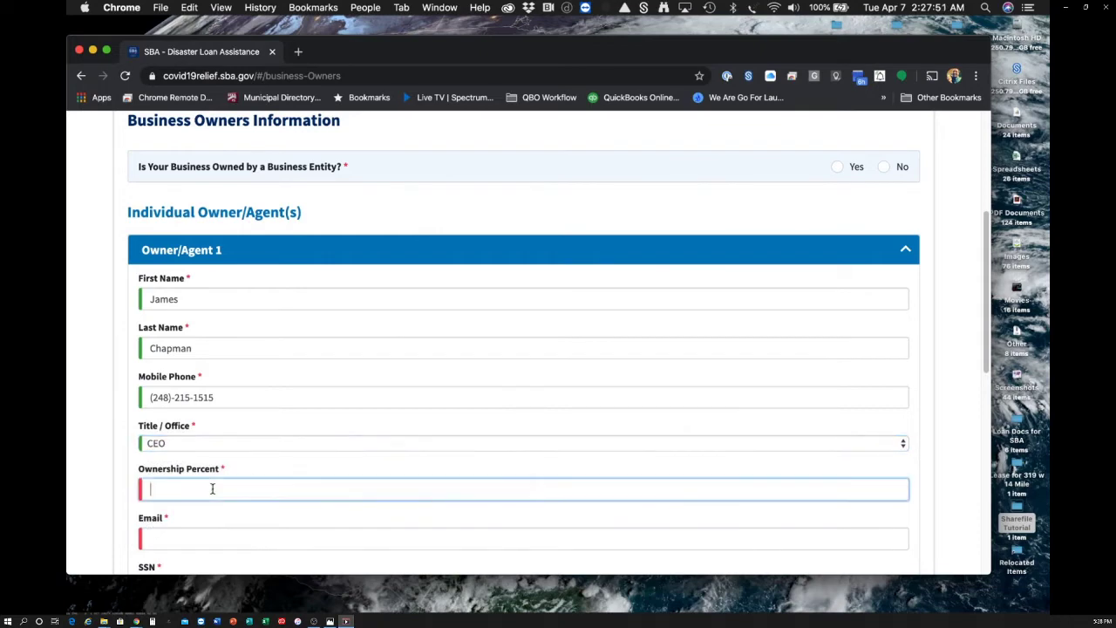
pyautogui.write('100')
pyautogui.scroll(-2, 523, 340)
pyautogui.click(209, 461)
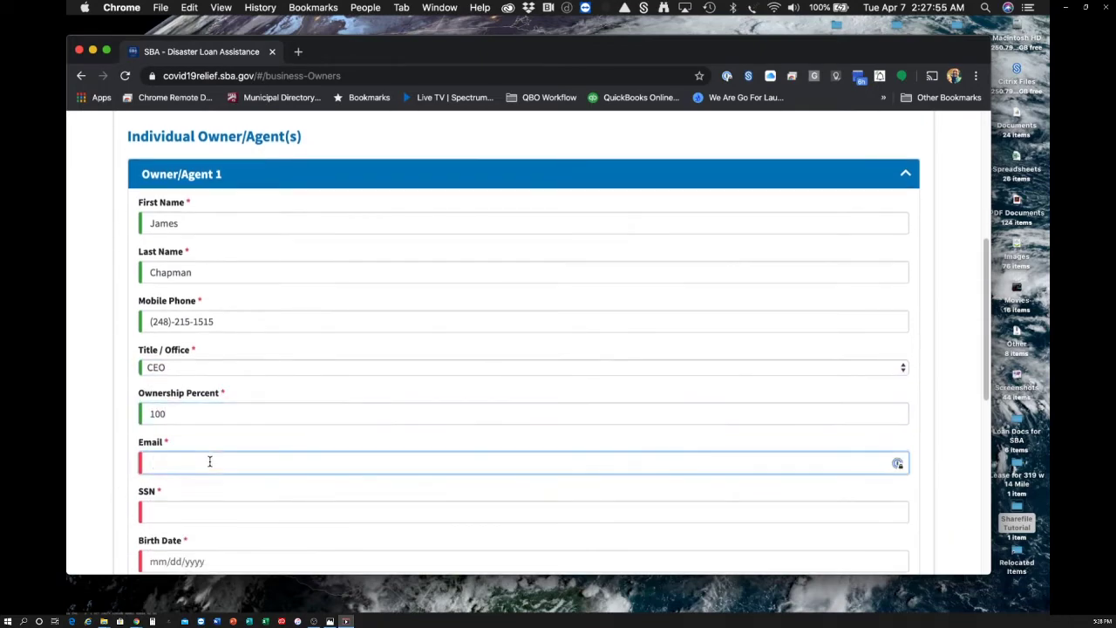
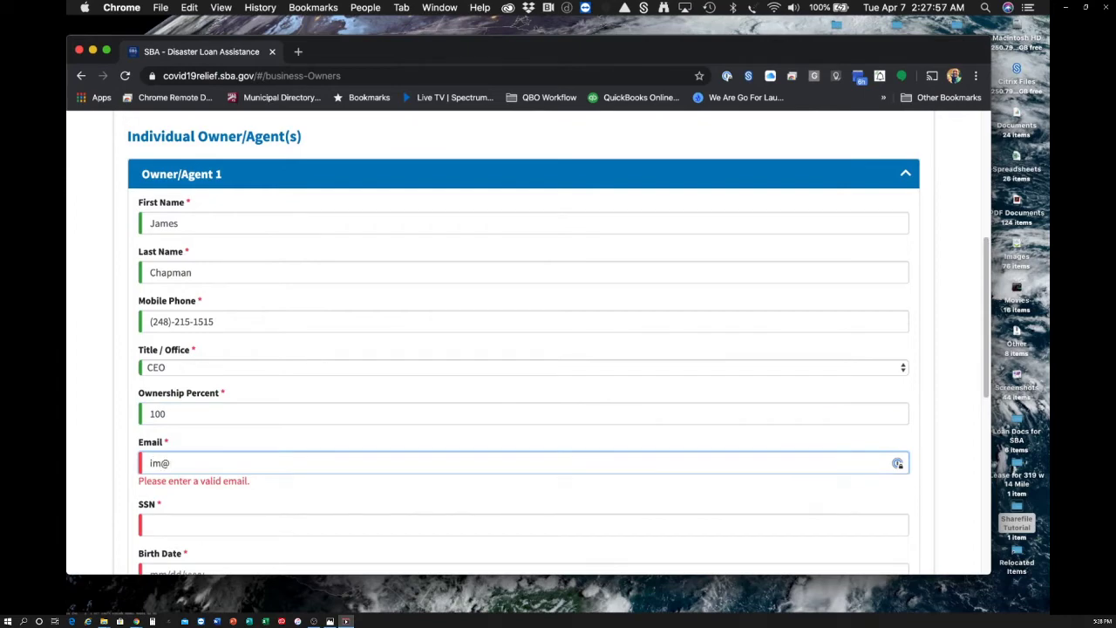
# - Enter the owner's social security number and birth date
pyautogui.scroll(-2, 163, 471)
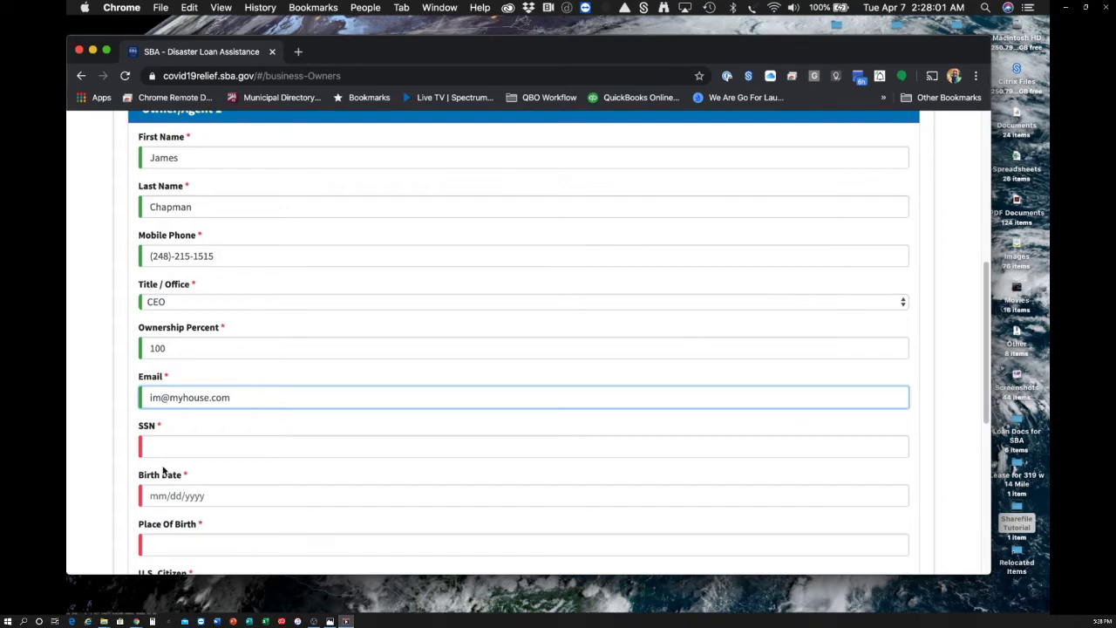
pyautogui.click(201, 443)
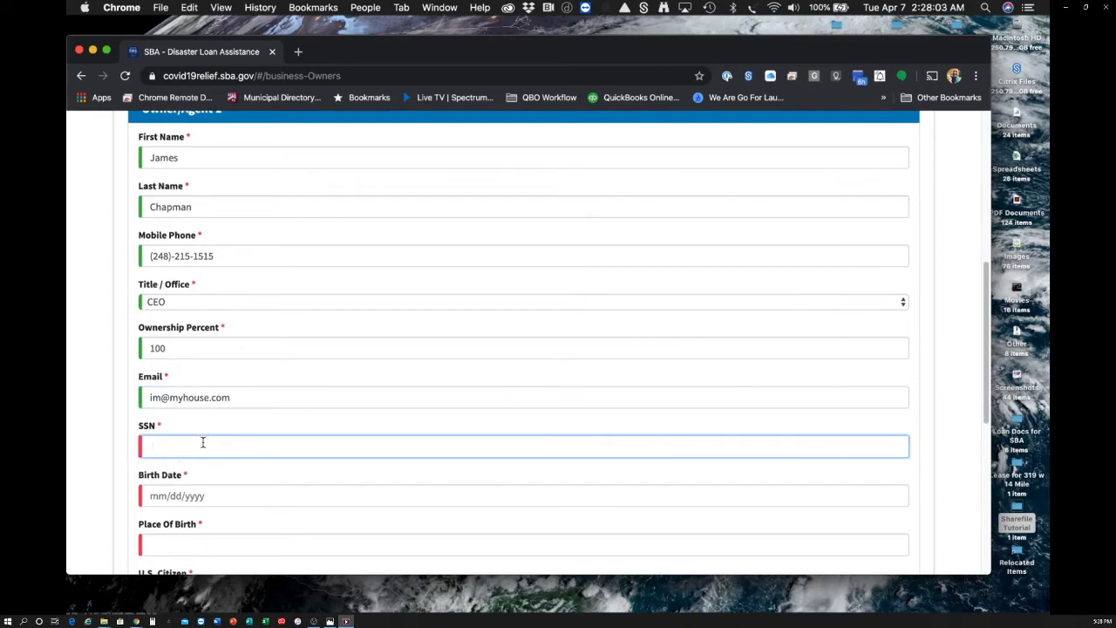
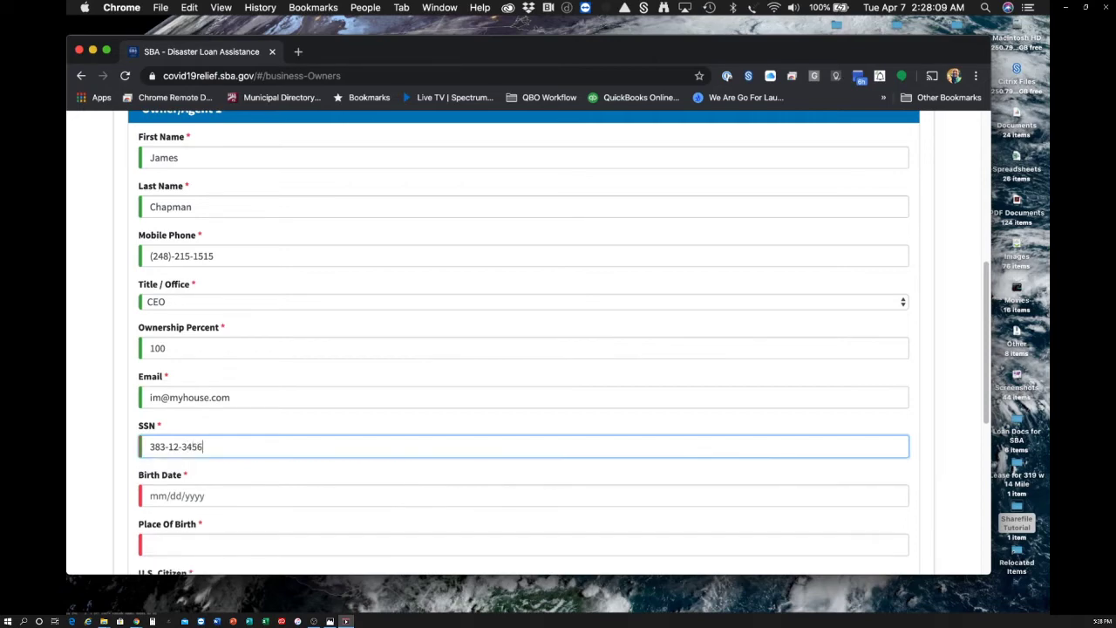
pyautogui.click(221, 495)
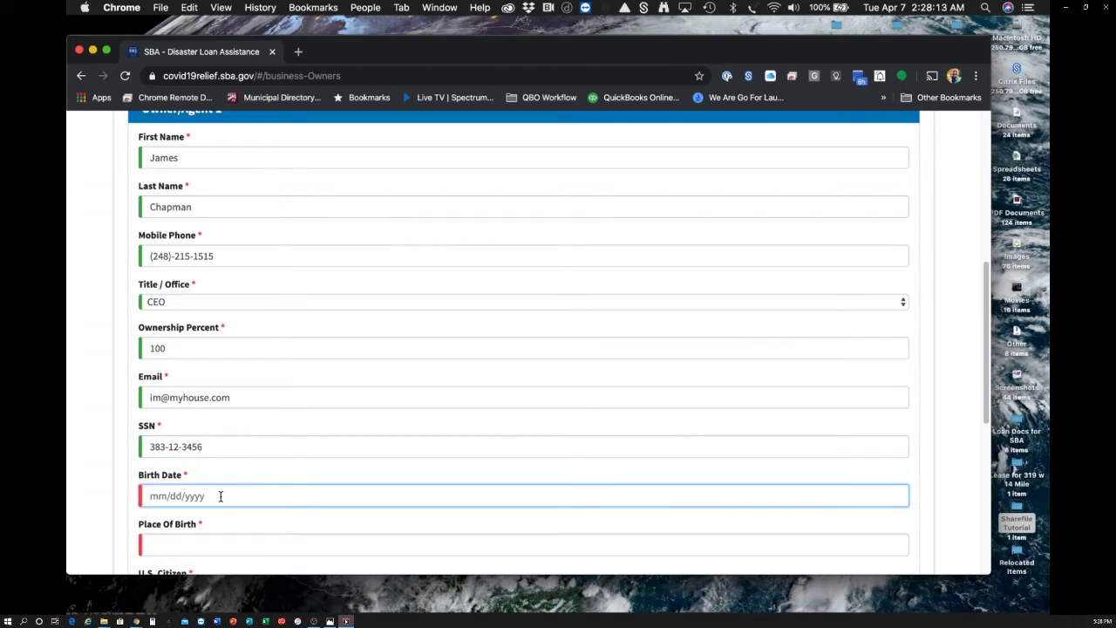
pyautogui.write('05/01/68')
# - Correct the birth date to a four-digit year and enter the owner's place of birth
pyautogui.click(228, 536)
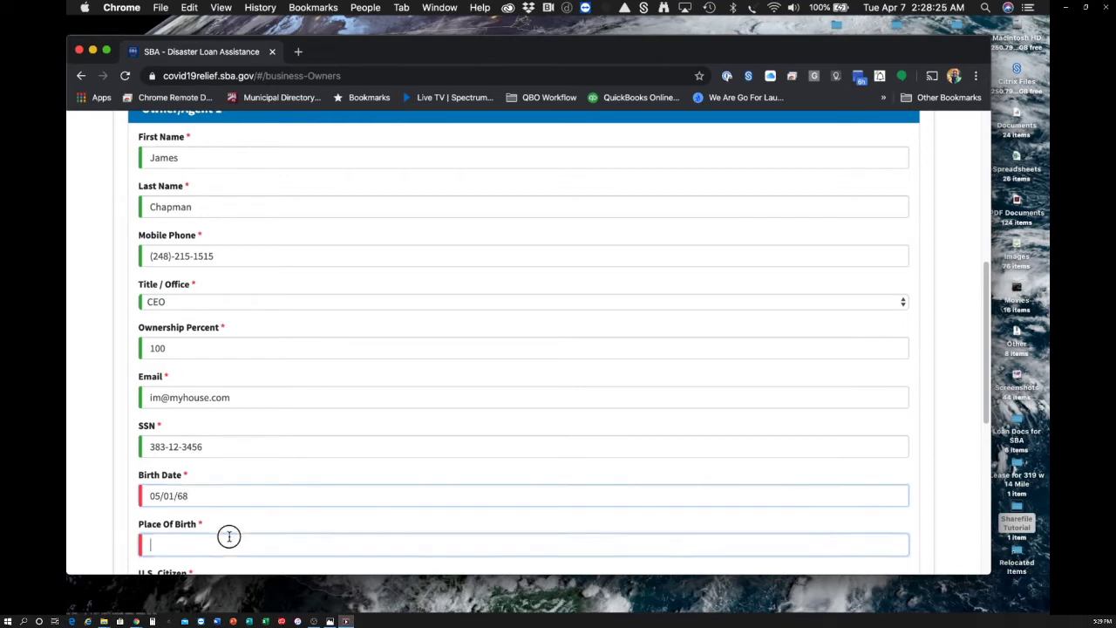
pyautogui.click(178, 497)
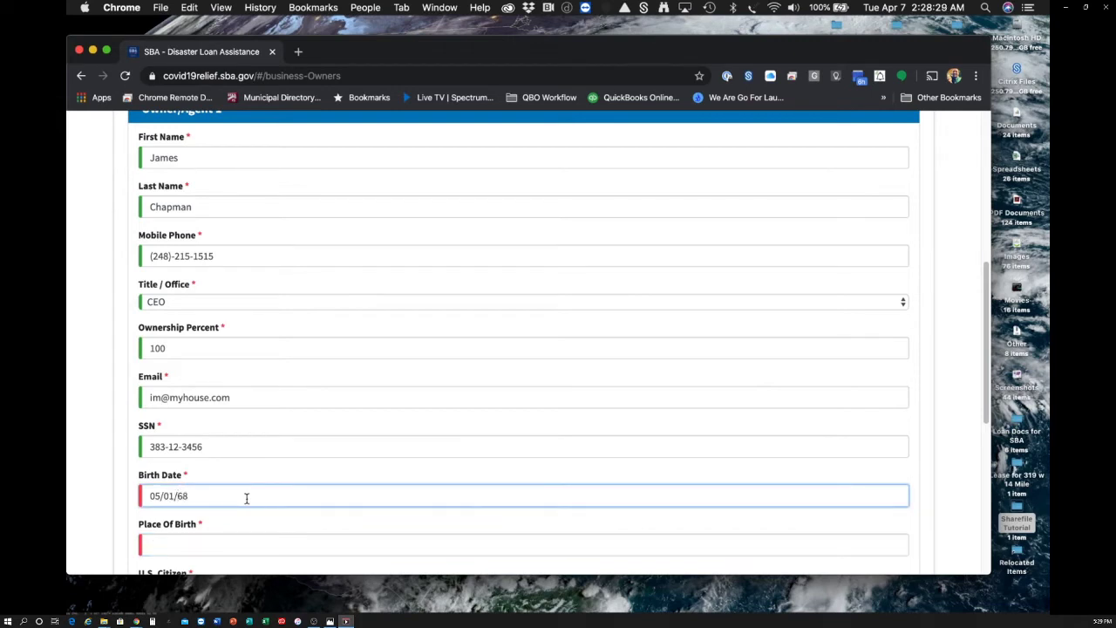
pyautogui.write('19')
pyautogui.click(242, 539)
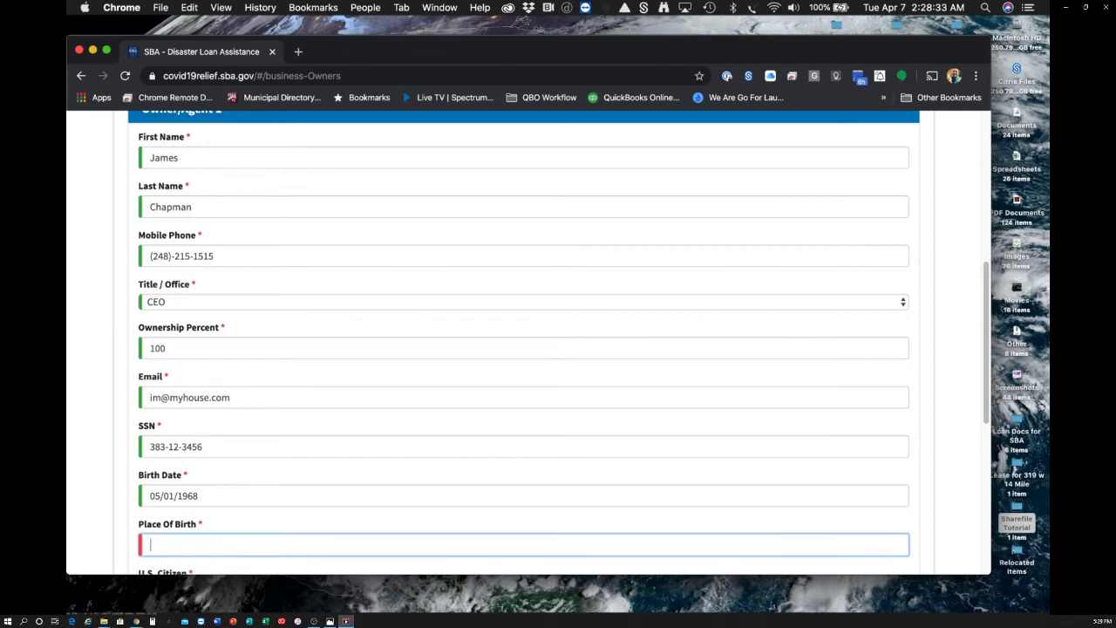
pyautogui.write('Warren, MI')
# - Mark the owner as a U.S. citizen and fill in the residential street, city, state and zip
pyautogui.scroll(-3, 407, 464)
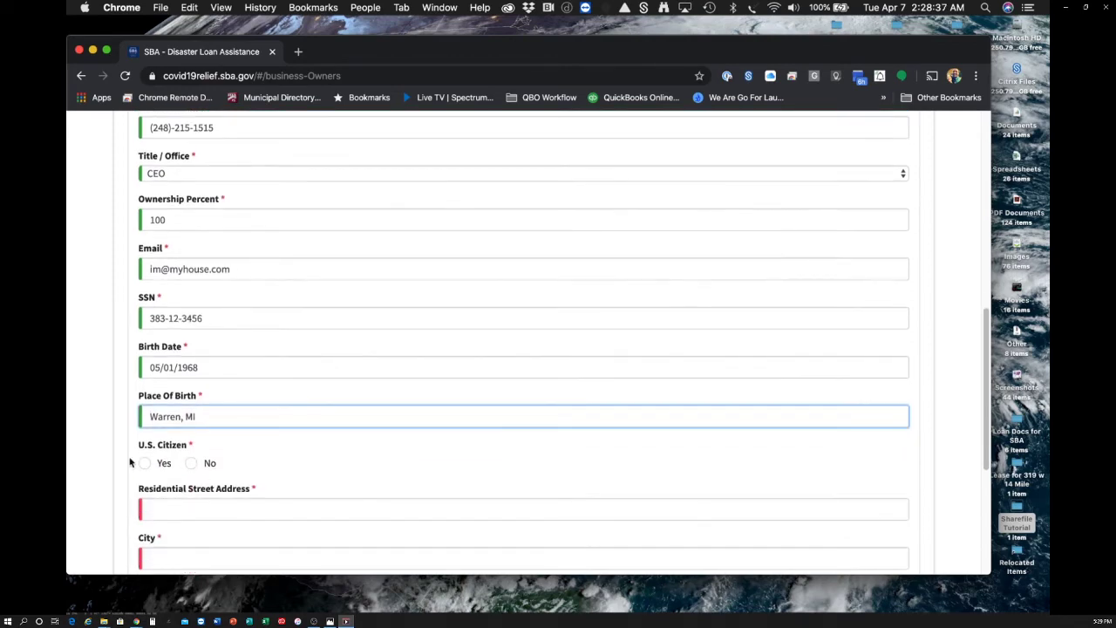
pyautogui.click(142, 463)
pyautogui.click(213, 502)
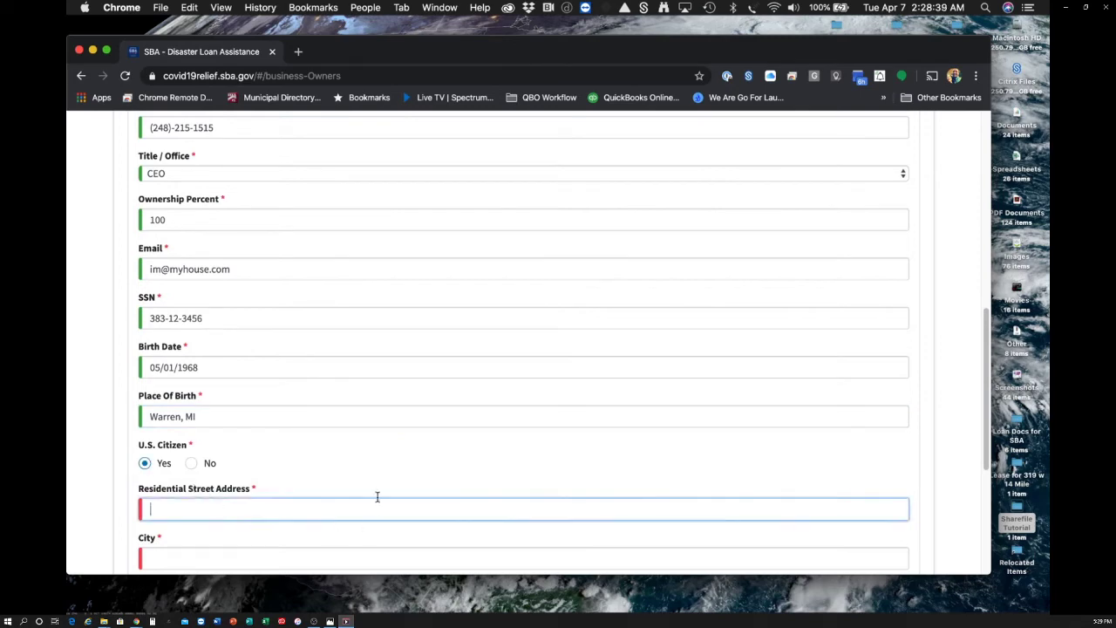
pyautogui.scroll(-3, 378, 486)
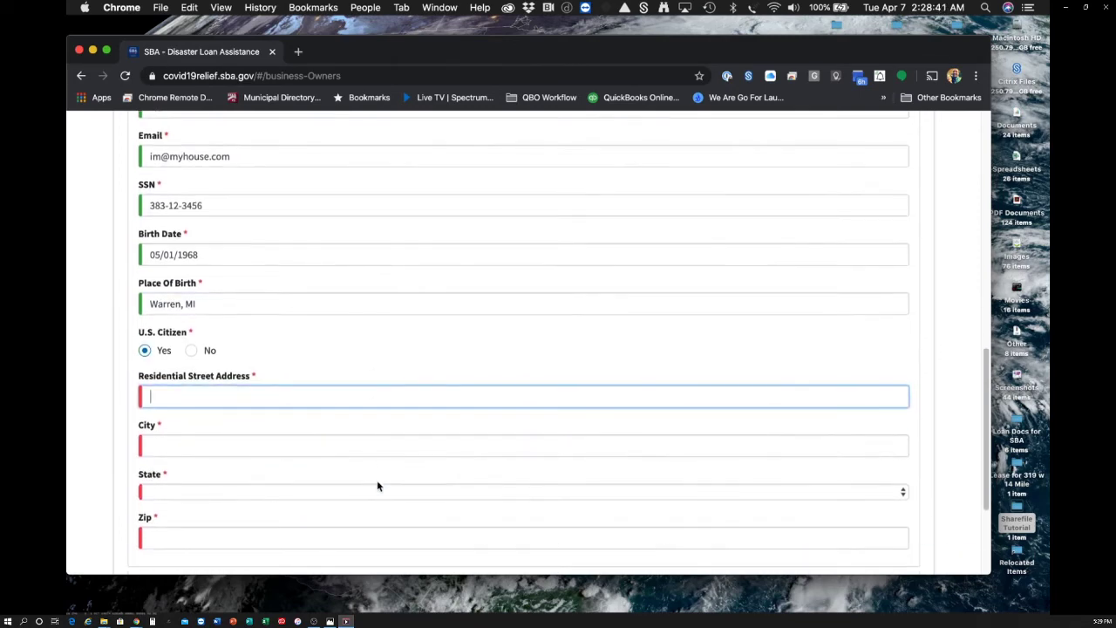
pyautogui.write('12345')
pyautogui.press('BackSpace')
pyautogui.press('BackSpace')
pyautogui.press('BackSpace')
pyautogui.press('BackSpace')
pyautogui.press('BackSpace')
pyautogui.press('BackSpace')
pyautogui.press('Tab')
pyautogui.write('Hazel Park')
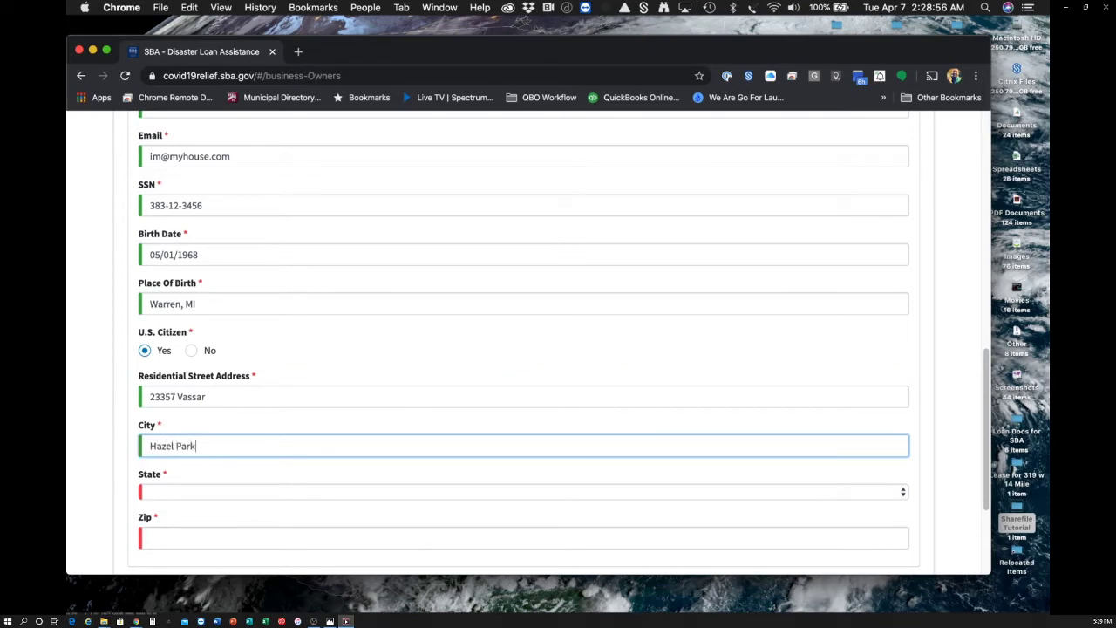
pyautogui.press('Tab')
pyautogui.write('mi')
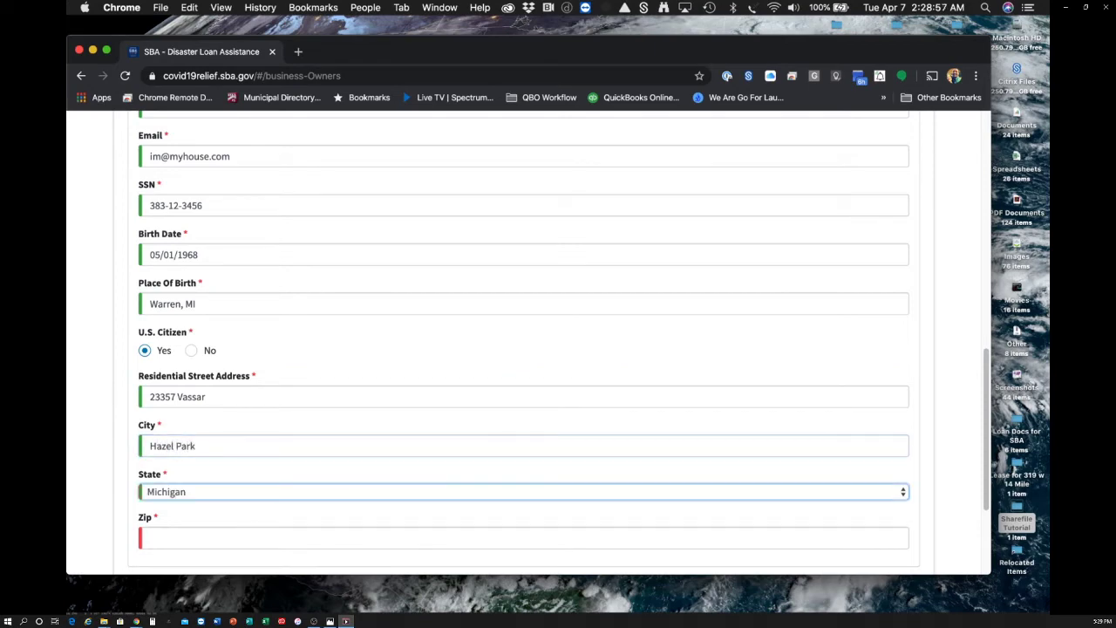
pyautogui.press('Tab')
pyautogui.write('48030')
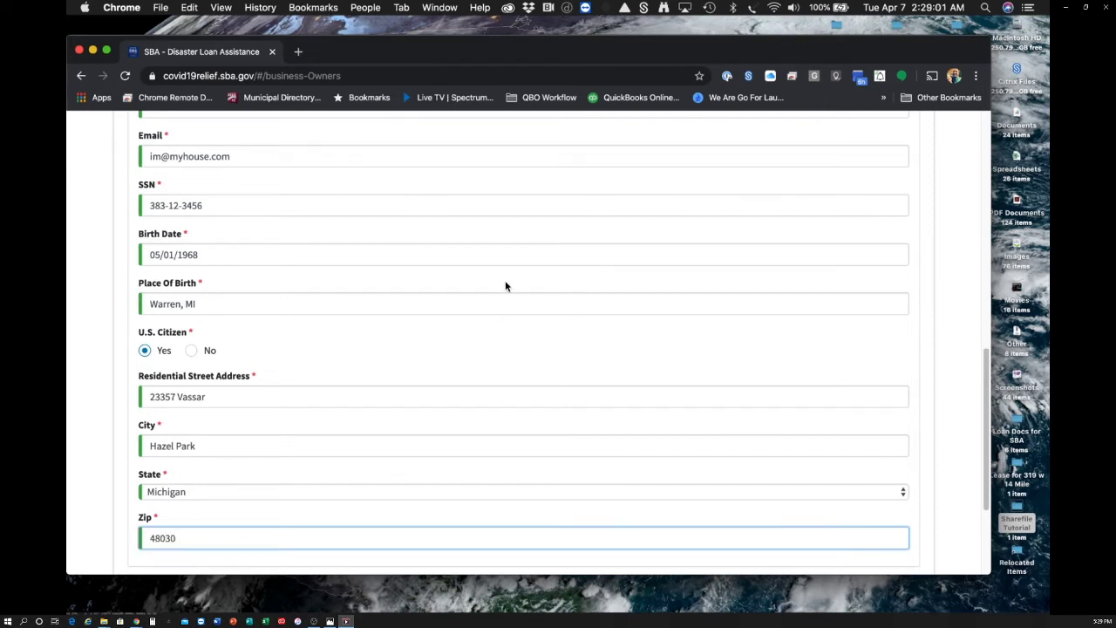
# - Answer No to ownership by a business entity and continue to Additional Information
pyautogui.scroll(-4, 504, 287)
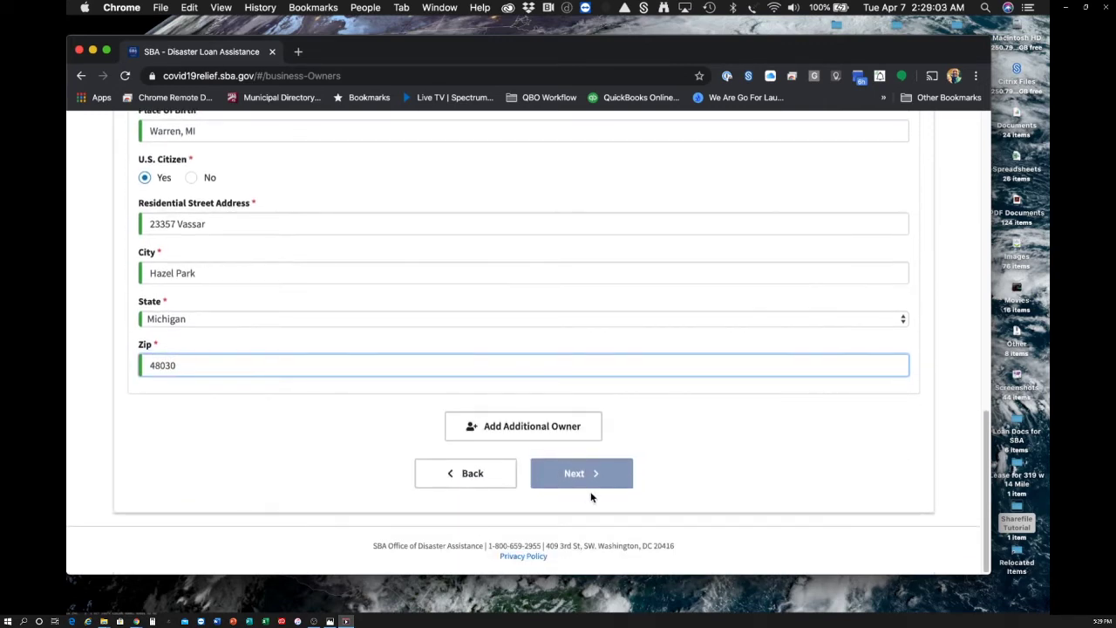
pyautogui.scroll(15, 636, 433)
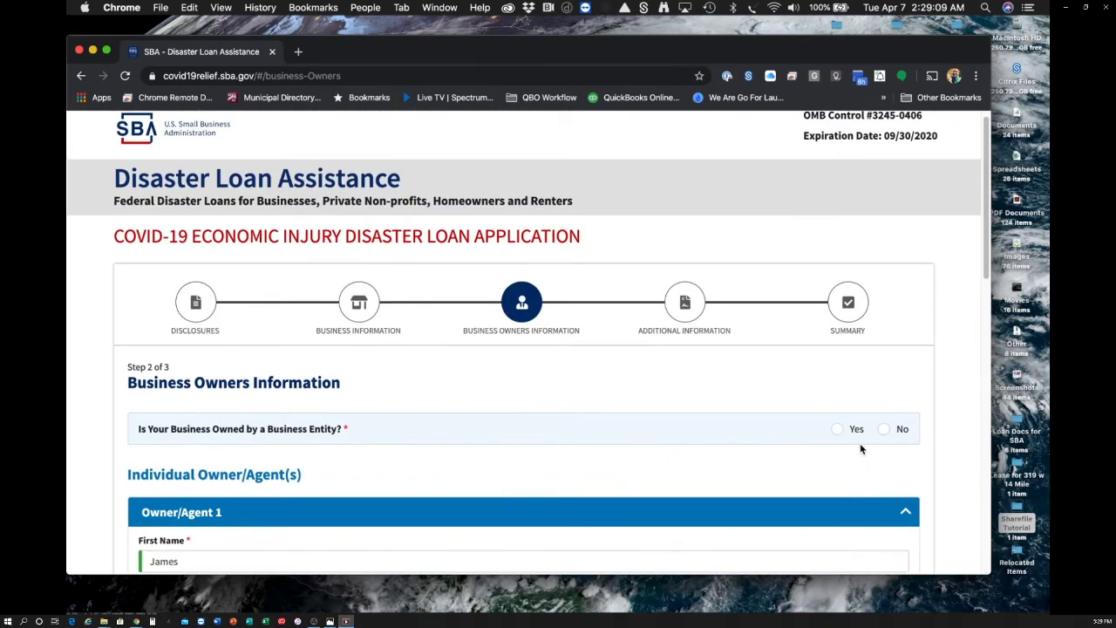
pyautogui.click(884, 429)
pyautogui.scroll(-2, 788, 375)
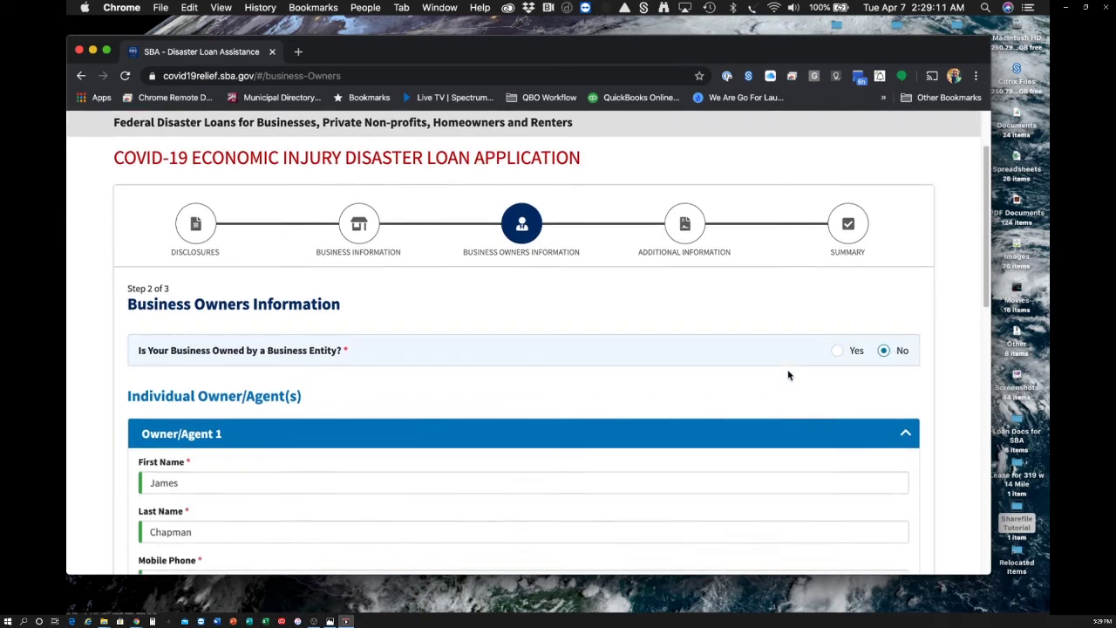
pyautogui.scroll(-15, 788, 375)
pyautogui.click(606, 475)
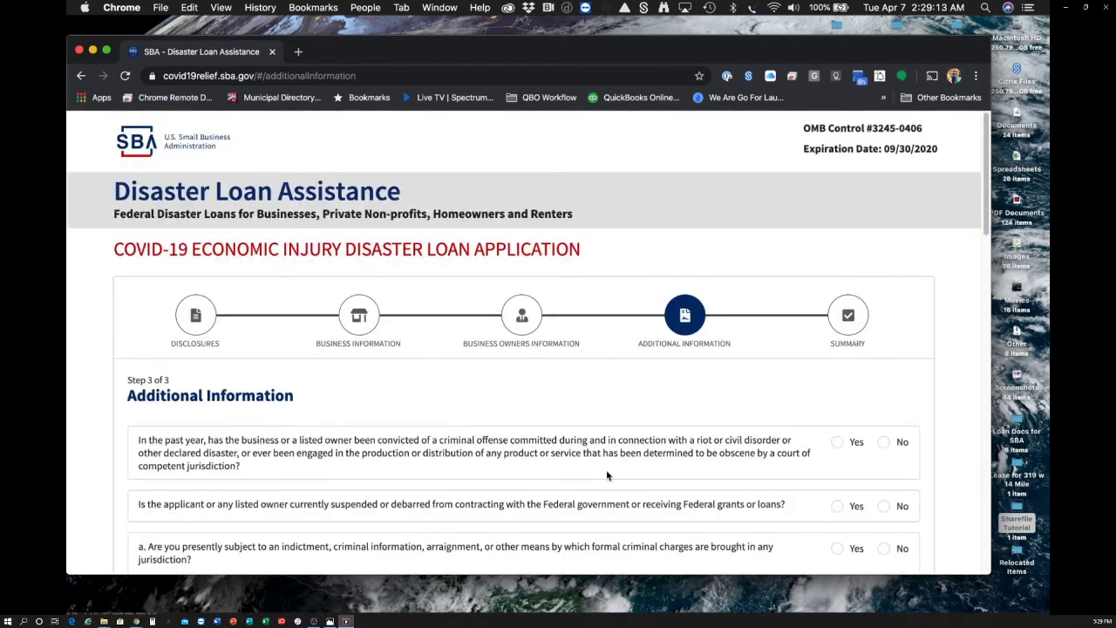
# - Answer No to the riot/civil disorder, suspension/debarment and criminal charges questions
pyautogui.scroll(-3, 561, 378)
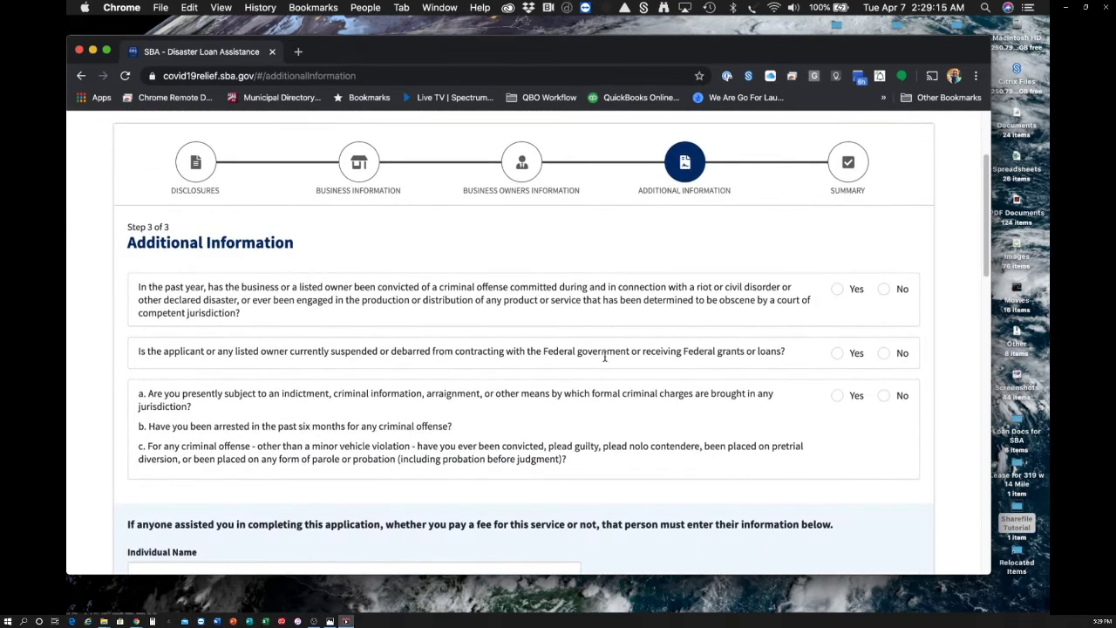
pyautogui.click(884, 289)
pyautogui.click(883, 353)
pyautogui.click(883, 396)
# - Request the advance of up to $10,000
pyautogui.scroll(-5, 473, 265)
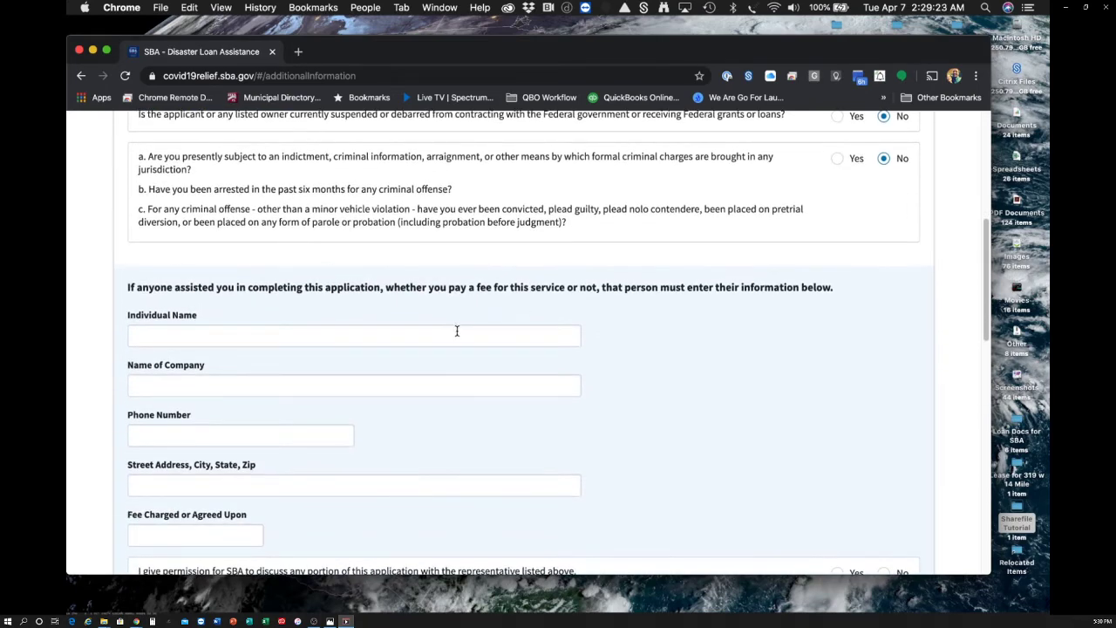
pyautogui.scroll(-5, 501, 310)
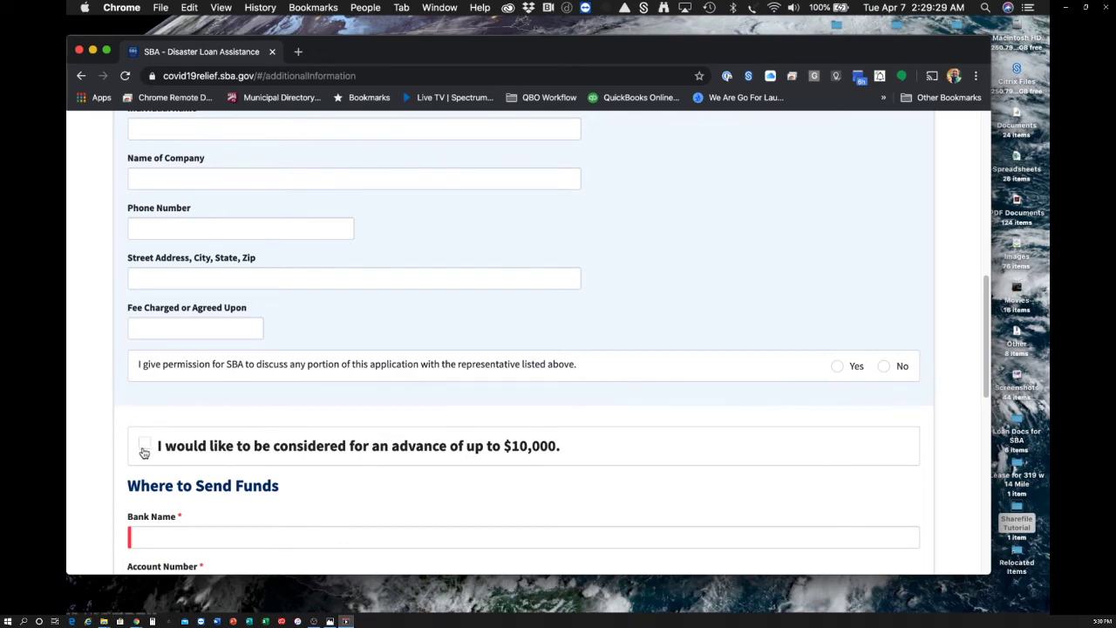
pyautogui.click(144, 446)
# - Enter bank name 'My Bank' plus the bank account number and routing number
pyautogui.scroll(-3, 511, 480)
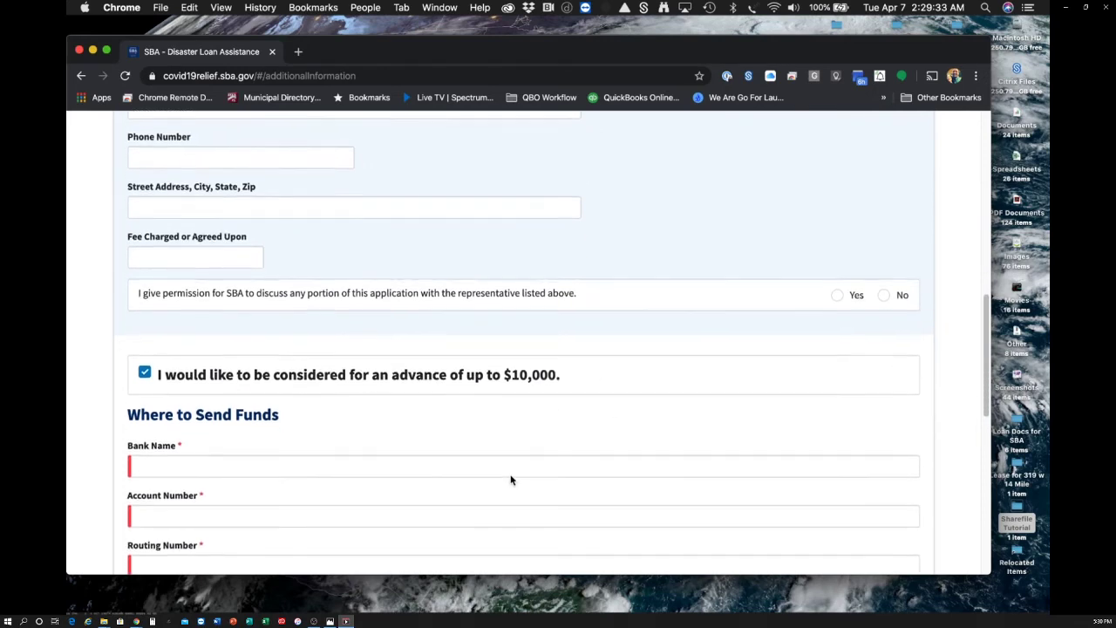
pyautogui.click(334, 417)
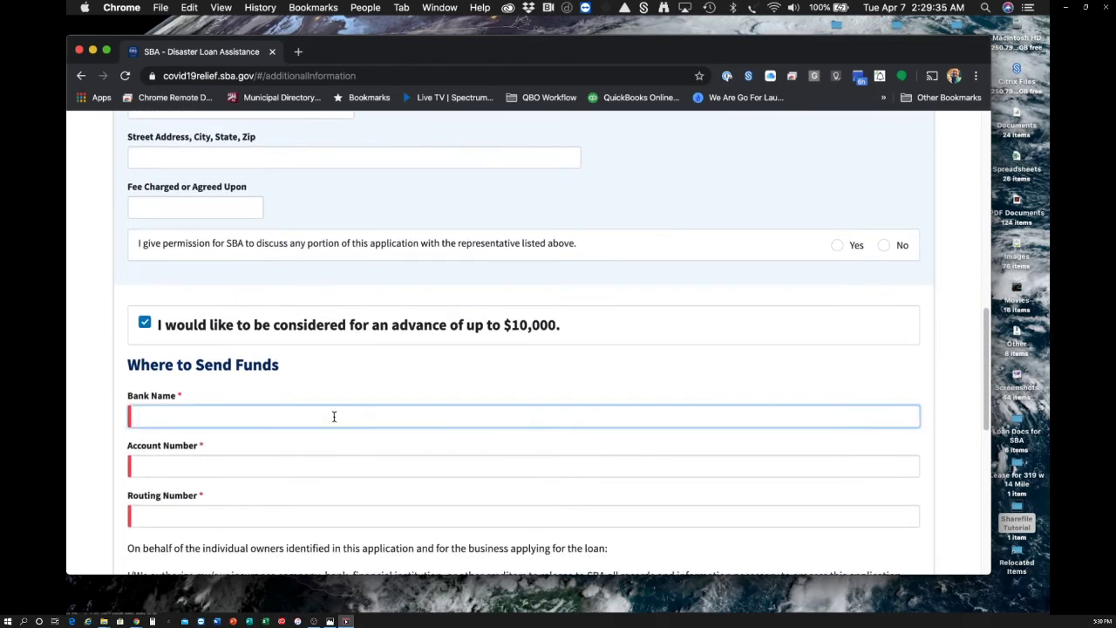
pyautogui.write('My Bank')
pyautogui.press('Tab')
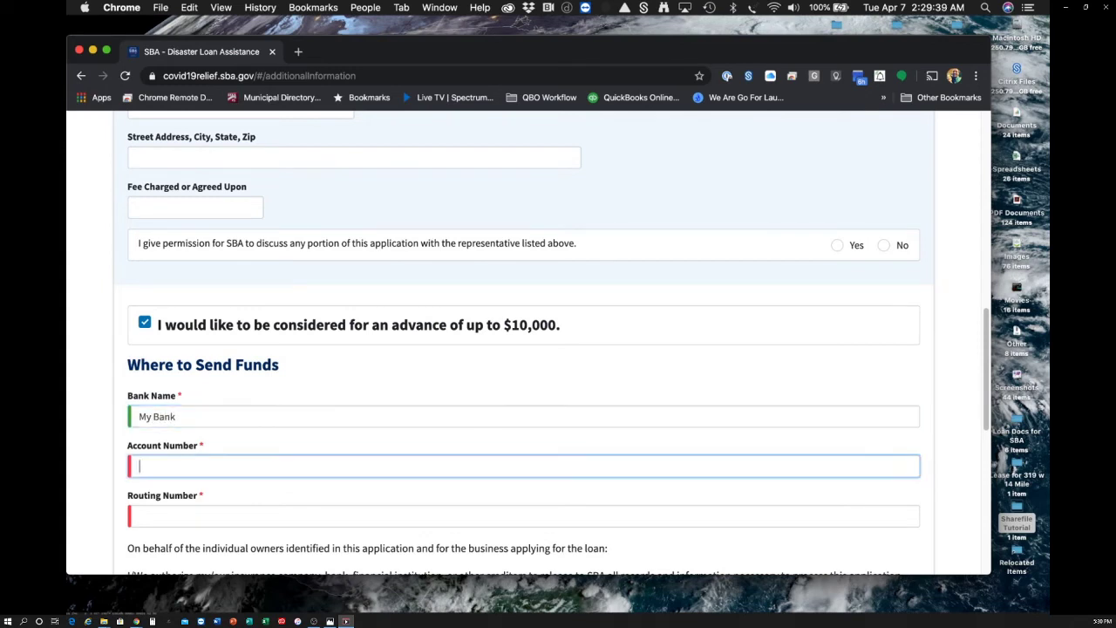
pyautogui.write('12345')
pyautogui.click(298, 514)
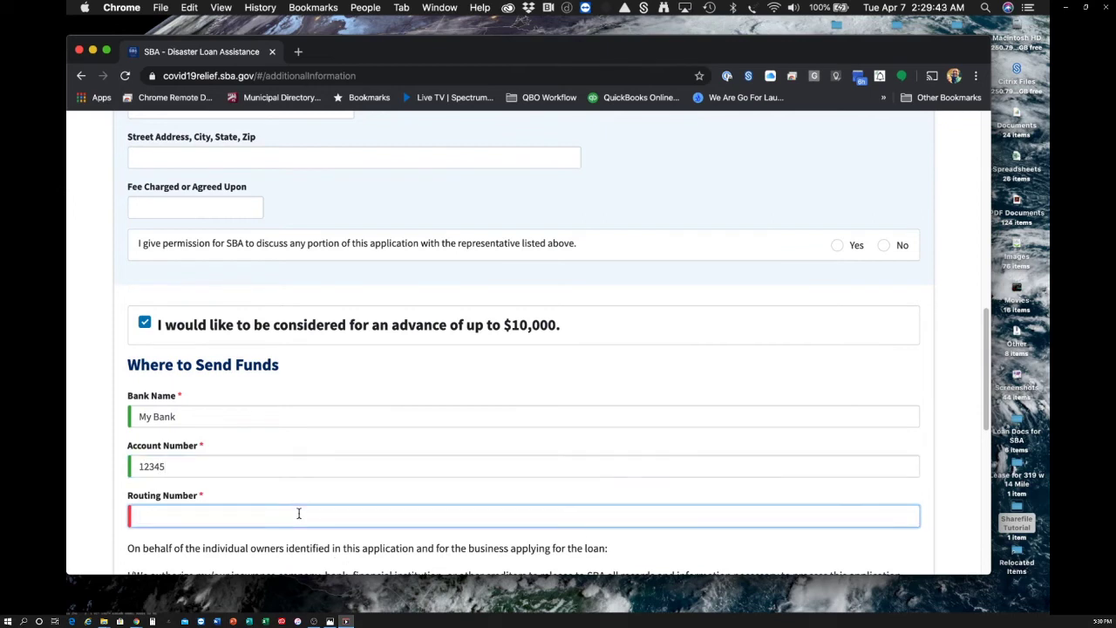
pyautogui.write('234567890')
# - Check the certification that the application is true and correct under penalty of perjury
pyautogui.scroll(-3, 271, 434)
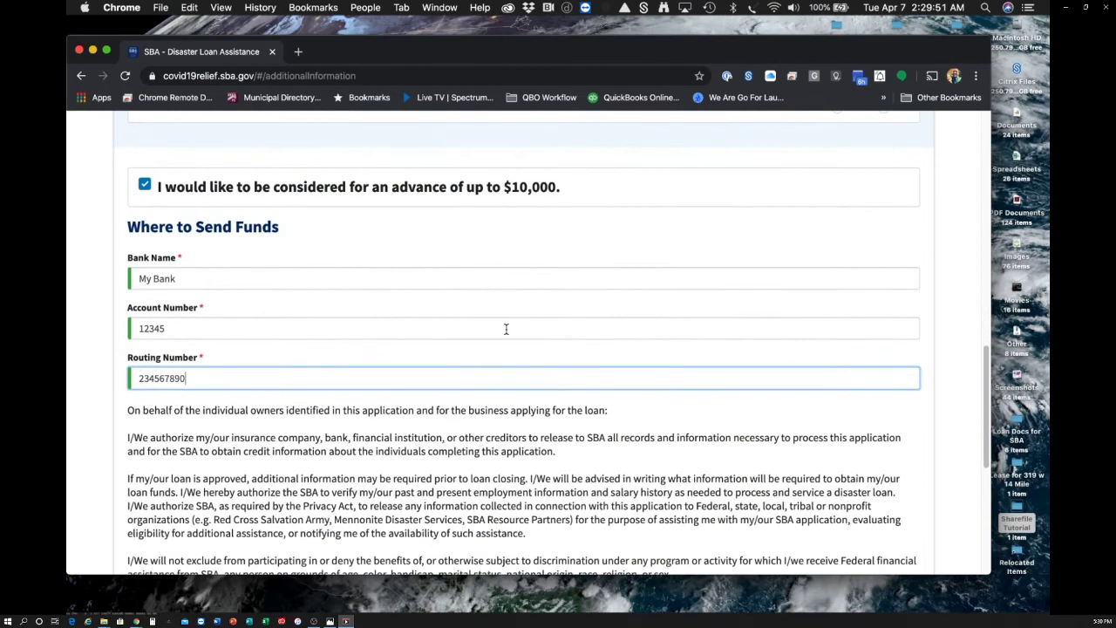
pyautogui.scroll(-3, 505, 326)
pyautogui.scroll(-3, 506, 326)
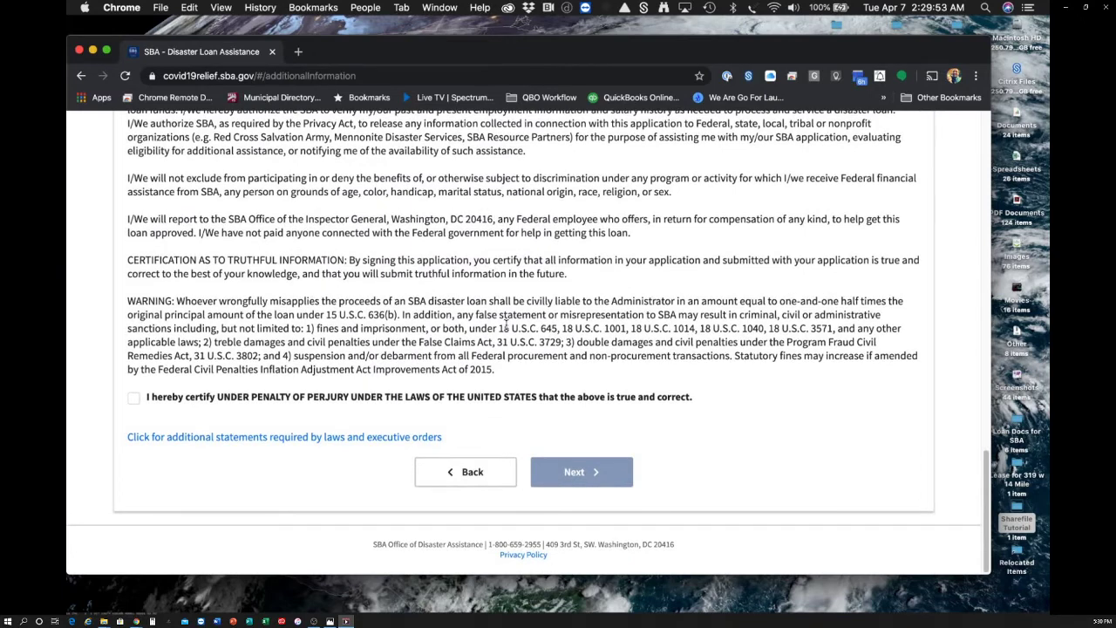
pyautogui.click(134, 398)
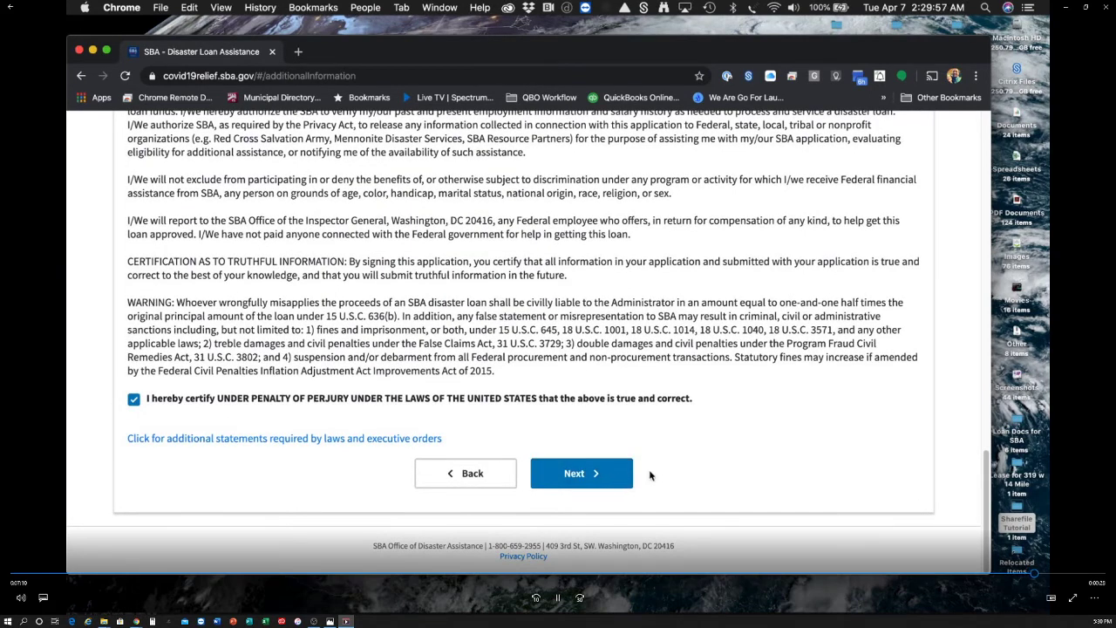
pyautogui.scroll(10, 735, 496)
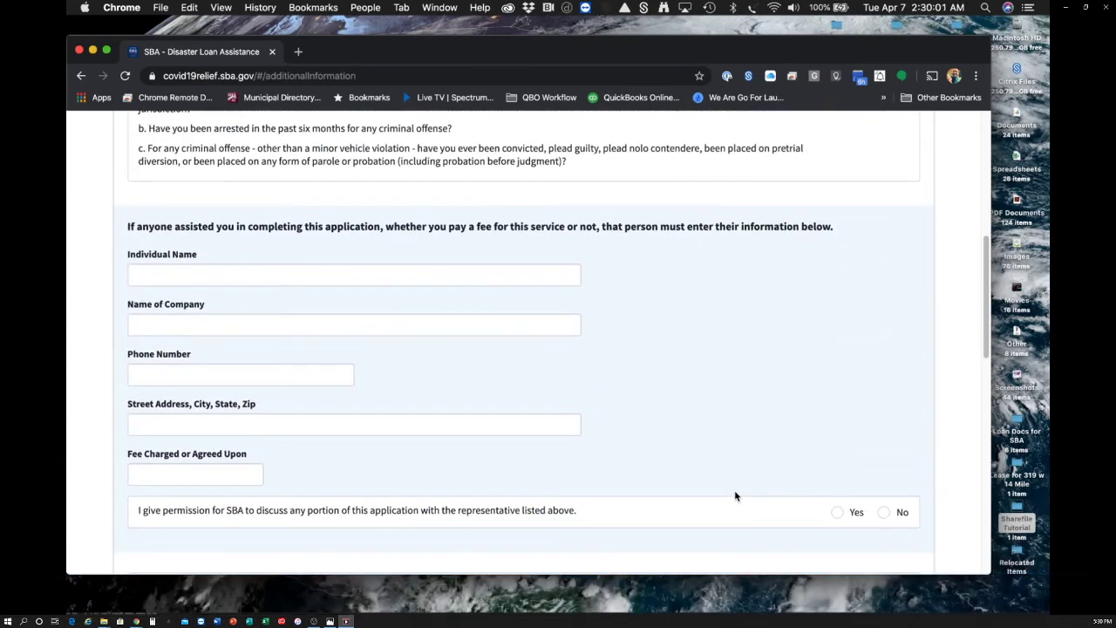
pyautogui.scroll(-6, 735, 496)
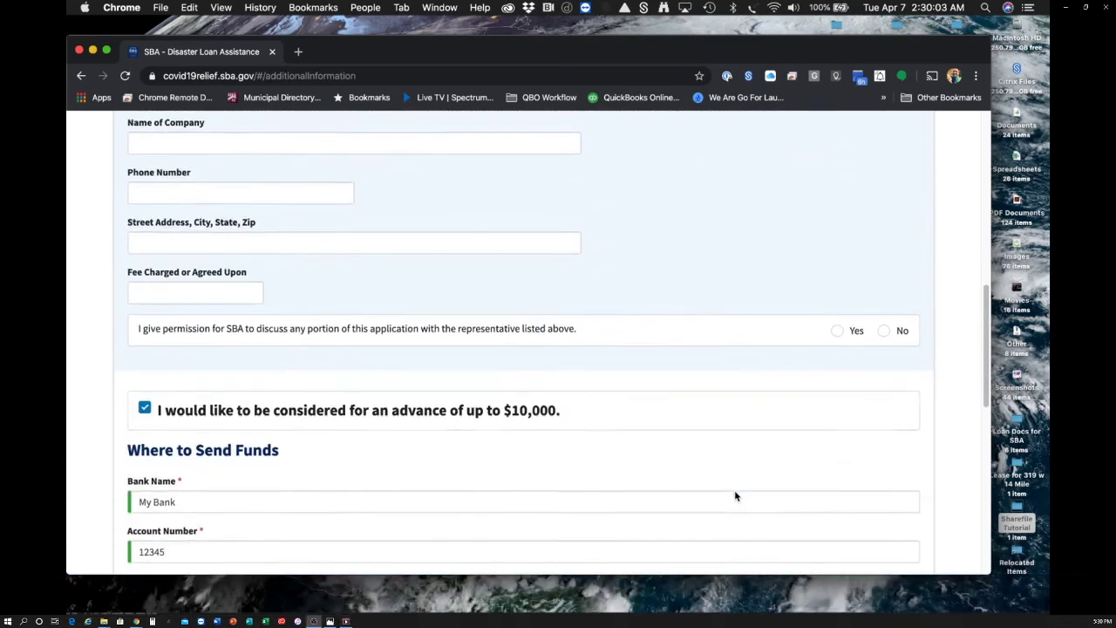
pyautogui.scroll(-3, 735, 496)
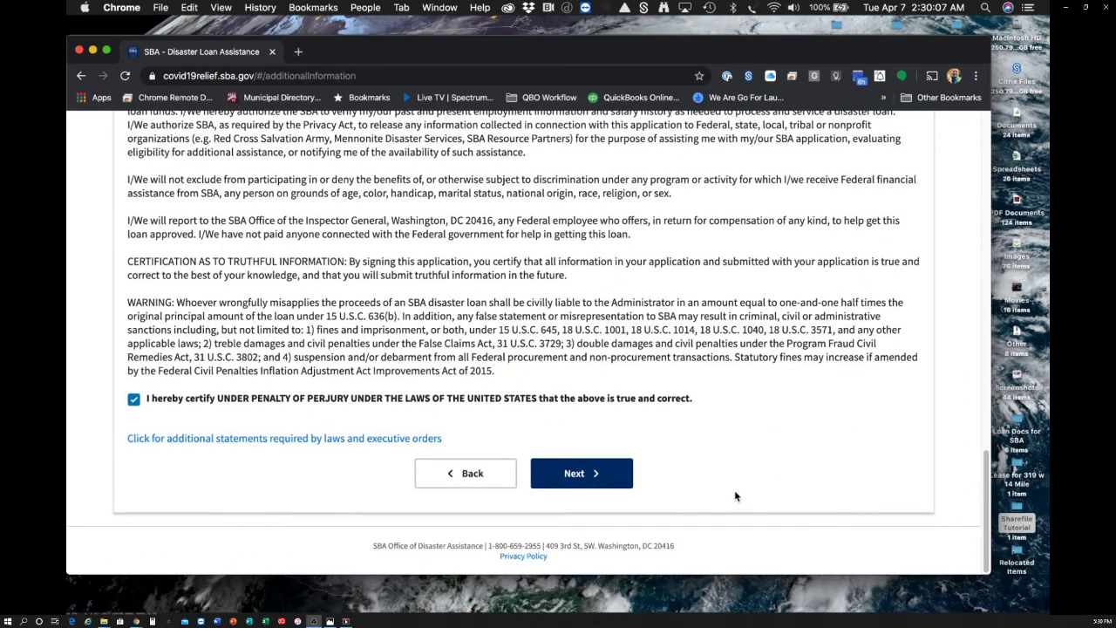
pyautogui.scroll(6, 735, 496)
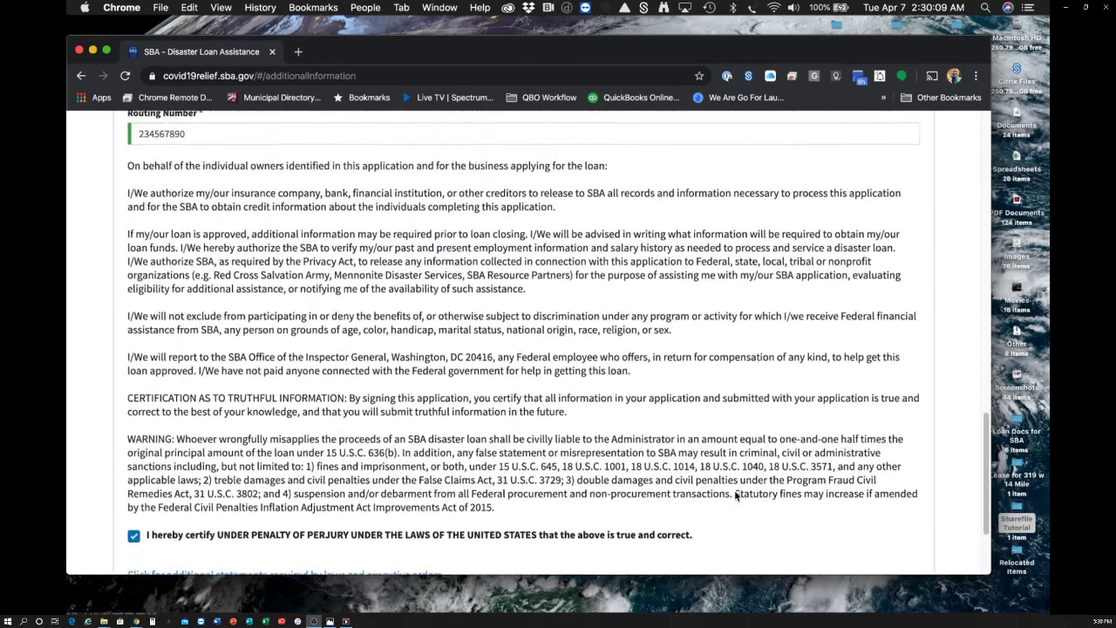
pyautogui.scroll(4, 735, 496)
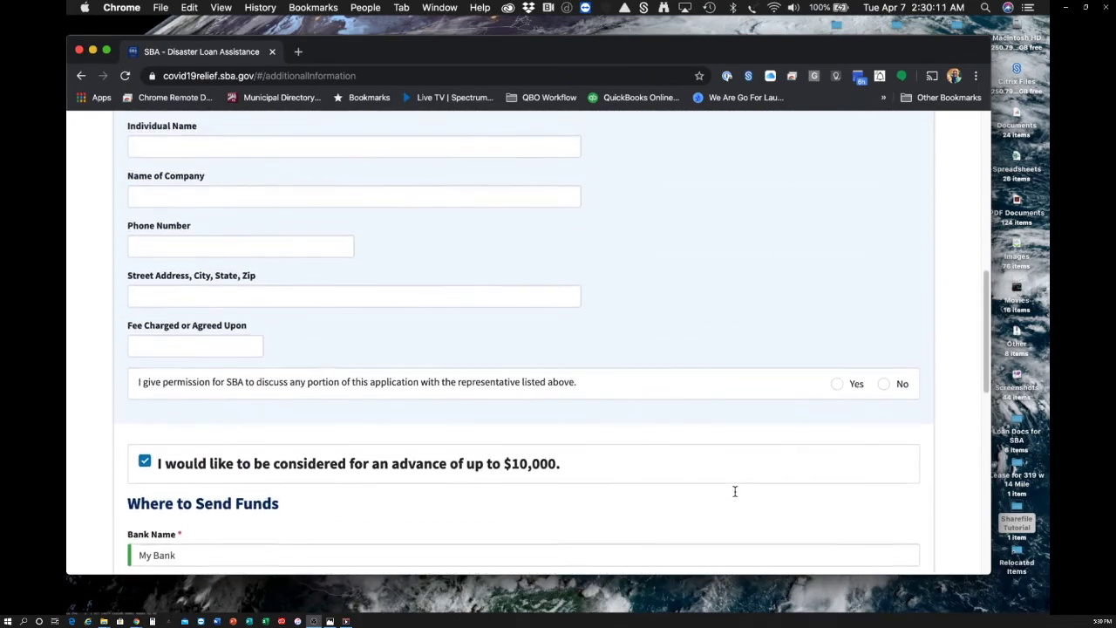
pyautogui.scroll(10, 735, 496)
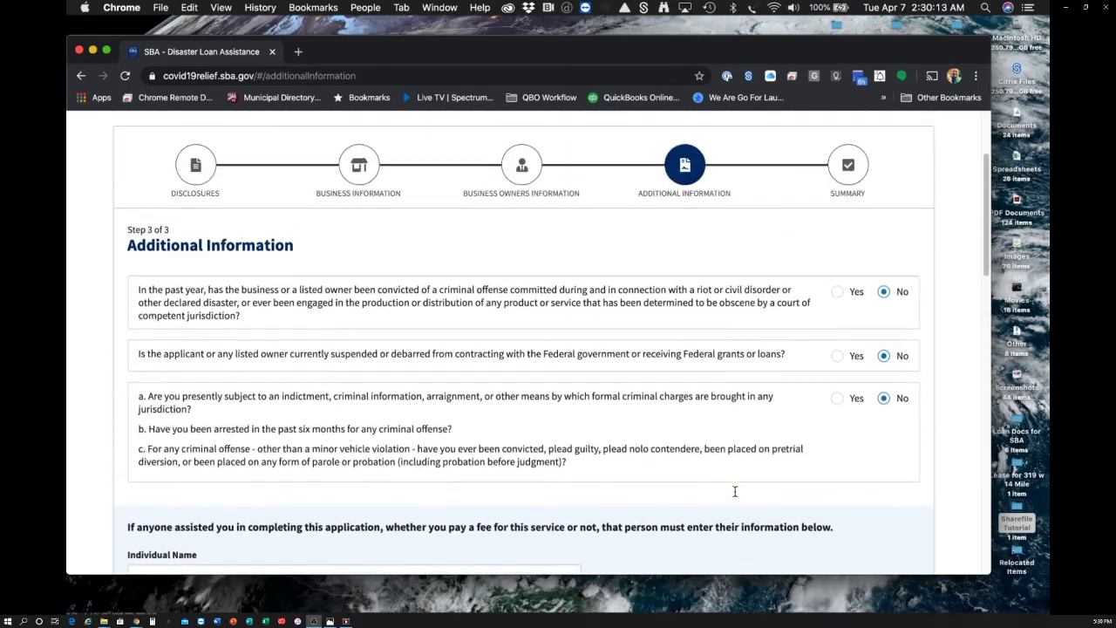